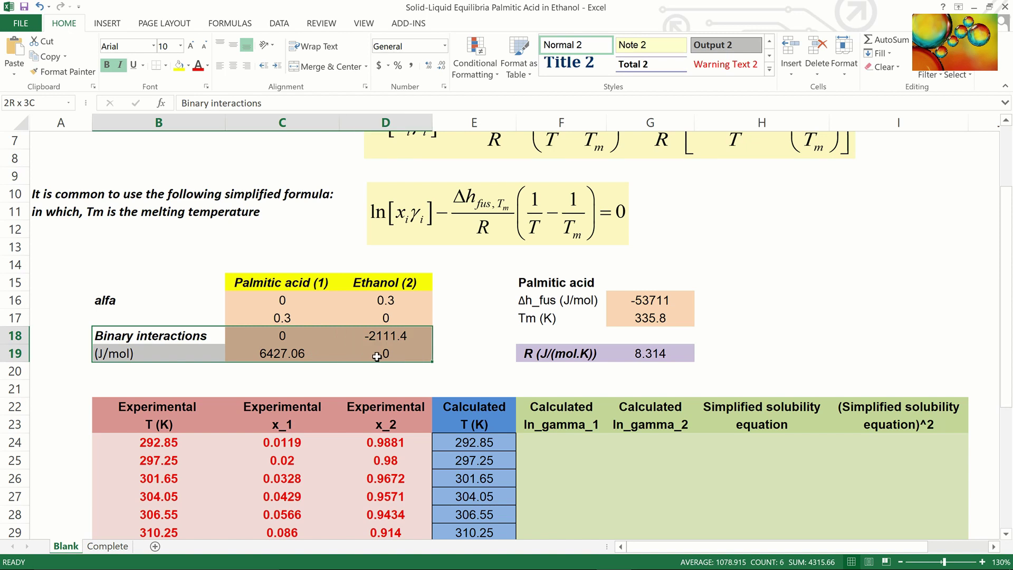
Step: Review the palmitic acid properties, the gas constant R and the Calculated T (K) column
{"action": "left_click", "coordinate": [546, 285]}
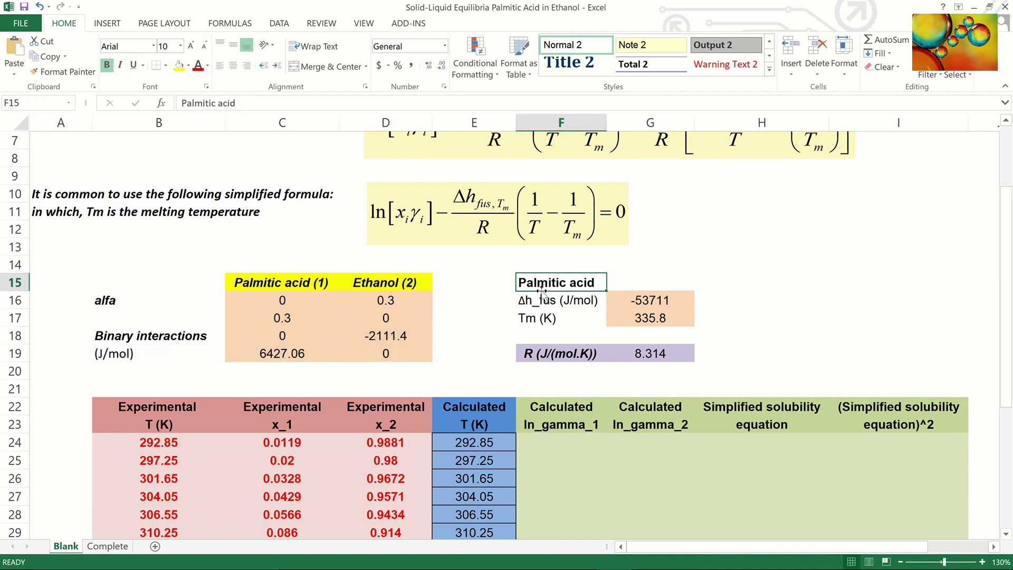
{"action": "left_click_drag", "start_coordinate": [540, 299], "coordinate": [641, 317]}
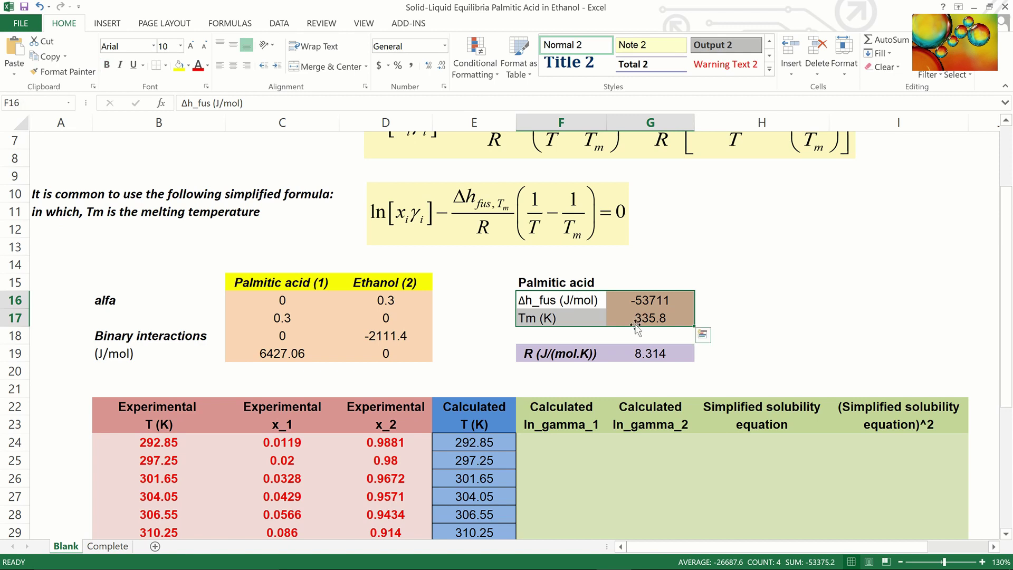
{"action": "left_click_drag", "start_coordinate": [542, 359], "coordinate": [642, 355]}
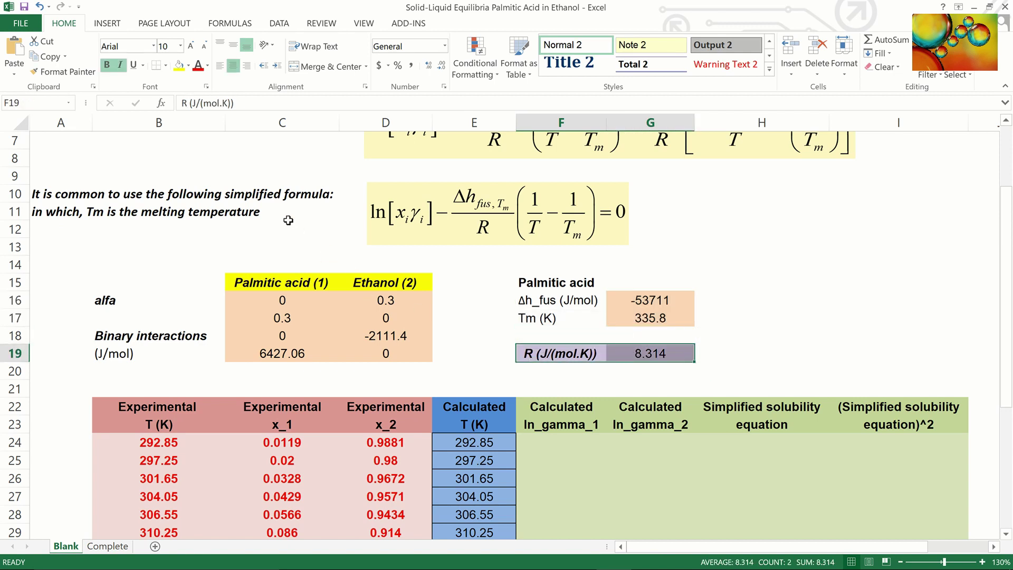
{"action": "scroll", "coordinate": [288, 220], "scroll_direction": "down", "scroll_amount": 4}
{"action": "scroll", "coordinate": [288, 220], "scroll_direction": "down", "scroll_amount": 1}
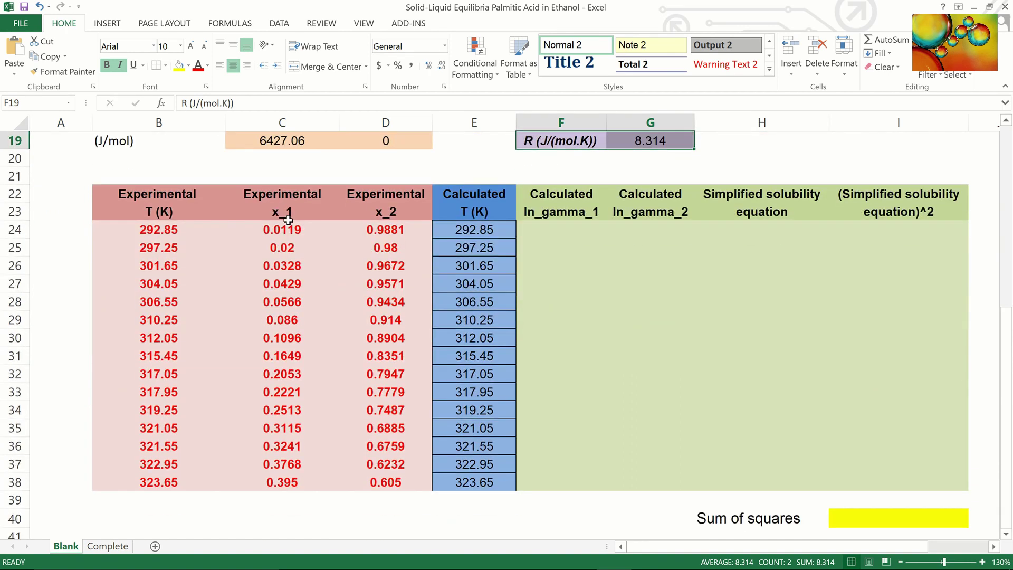
{"action": "left_click_drag", "start_coordinate": [153, 229], "coordinate": [357, 478]}
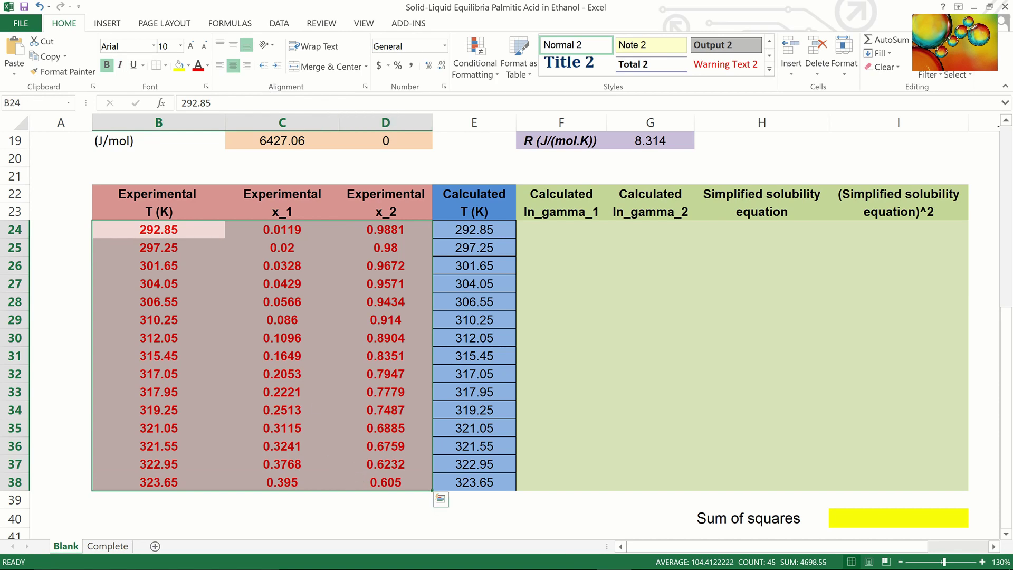
{"action": "left_click_drag", "start_coordinate": [465, 228], "coordinate": [451, 480]}
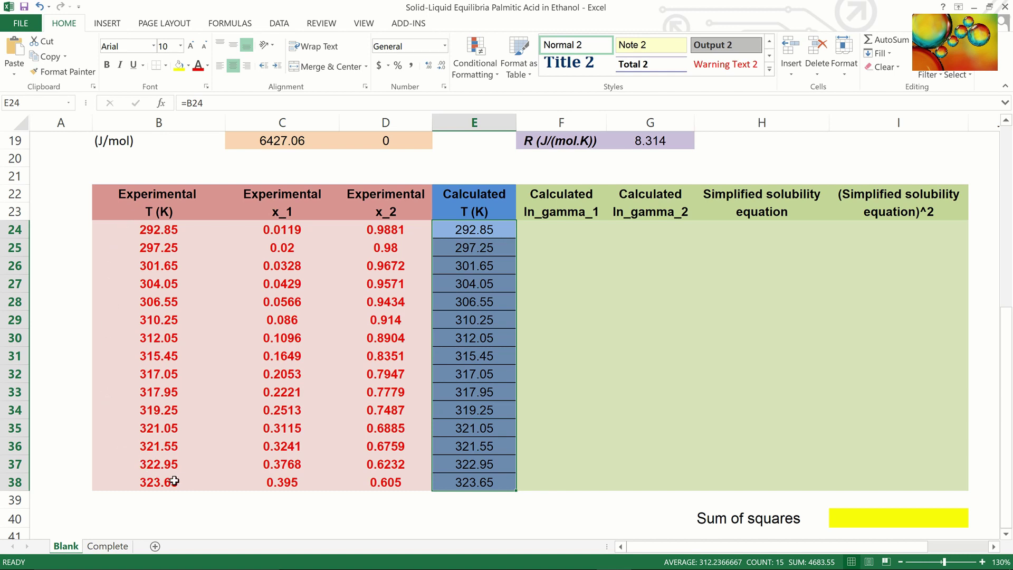
Step: In F24:G24, start the nrtl formula with arguments $G$19, E24 and C24:D24
{"action": "left_click_drag", "start_coordinate": [549, 235], "coordinate": [634, 233]}
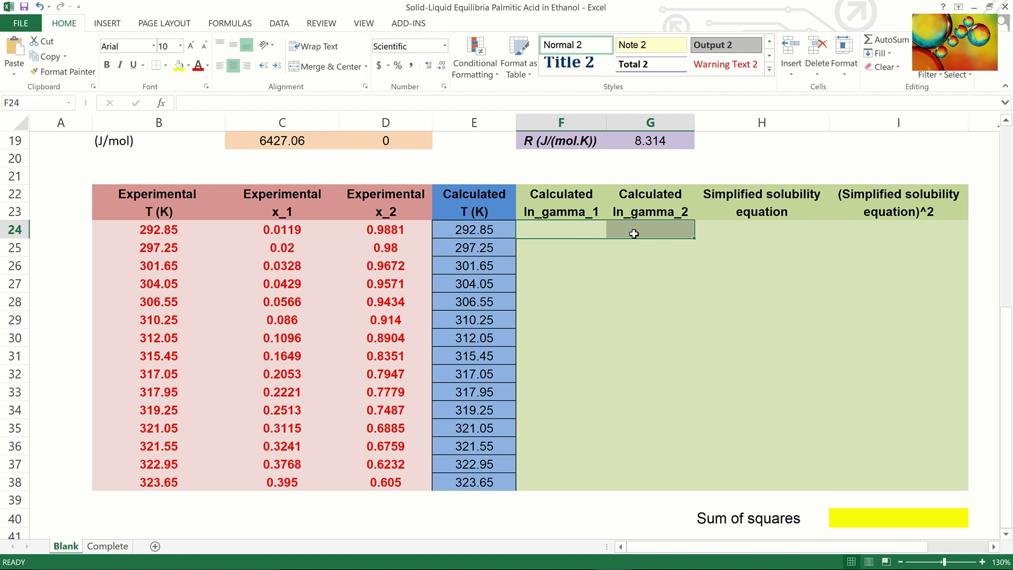
{"action": "type", "text": "=nrtl"}
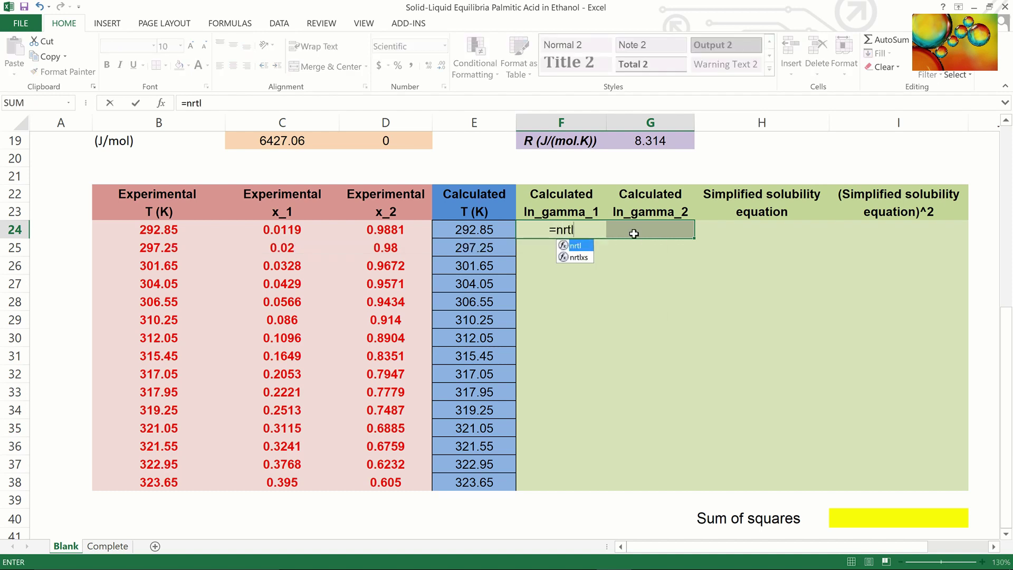
{"action": "type", "text": "("}
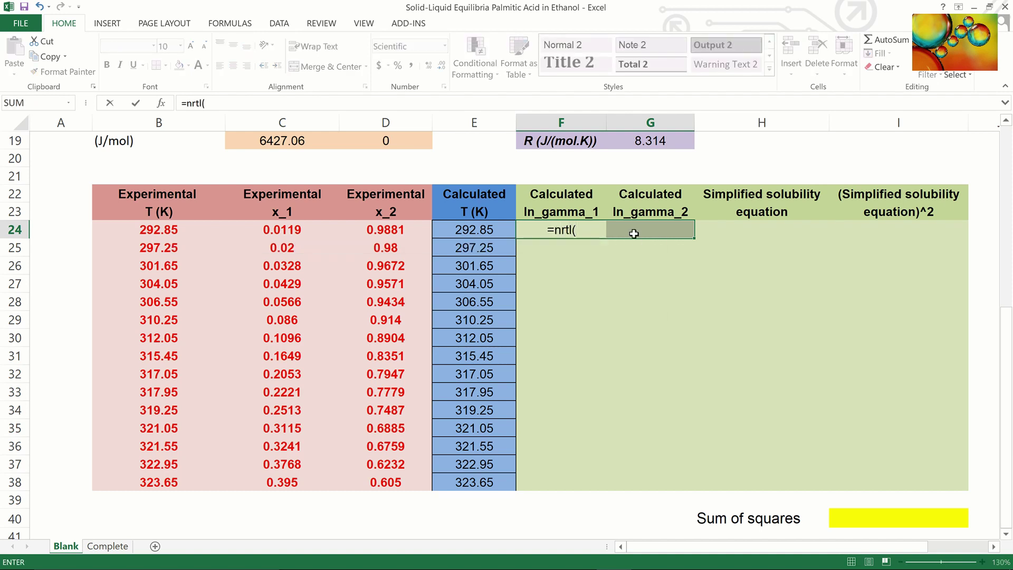
{"action": "left_click", "coordinate": [648, 146]}
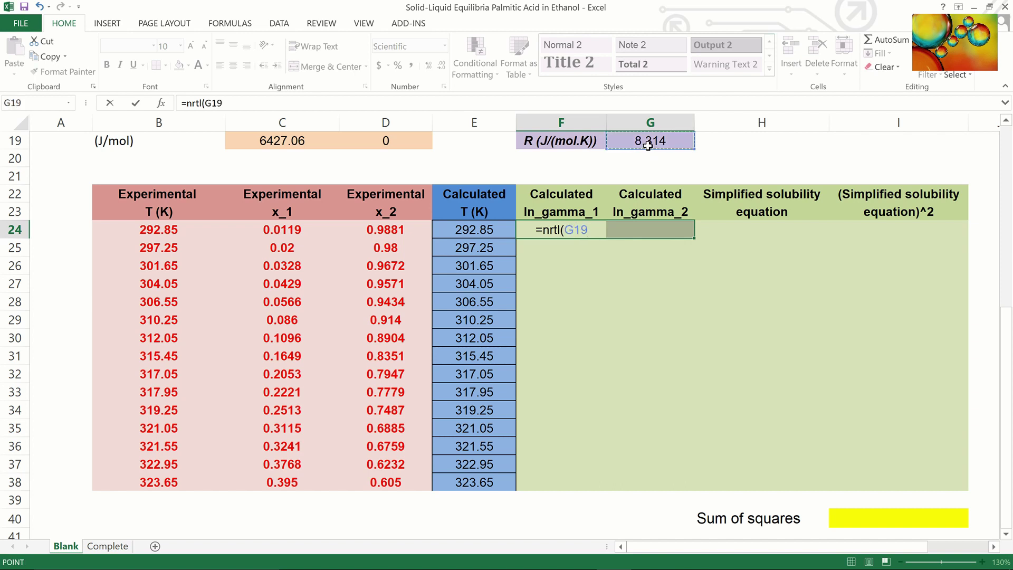
{"action": "key", "text": "F4"}
{"action": "type", "text": ","}
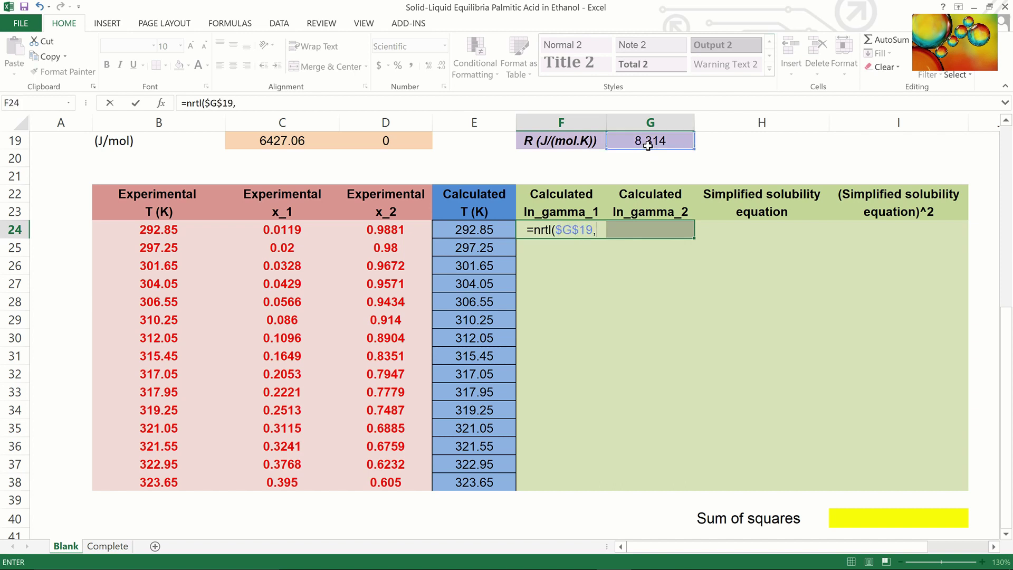
{"action": "left_click", "coordinate": [464, 230]}
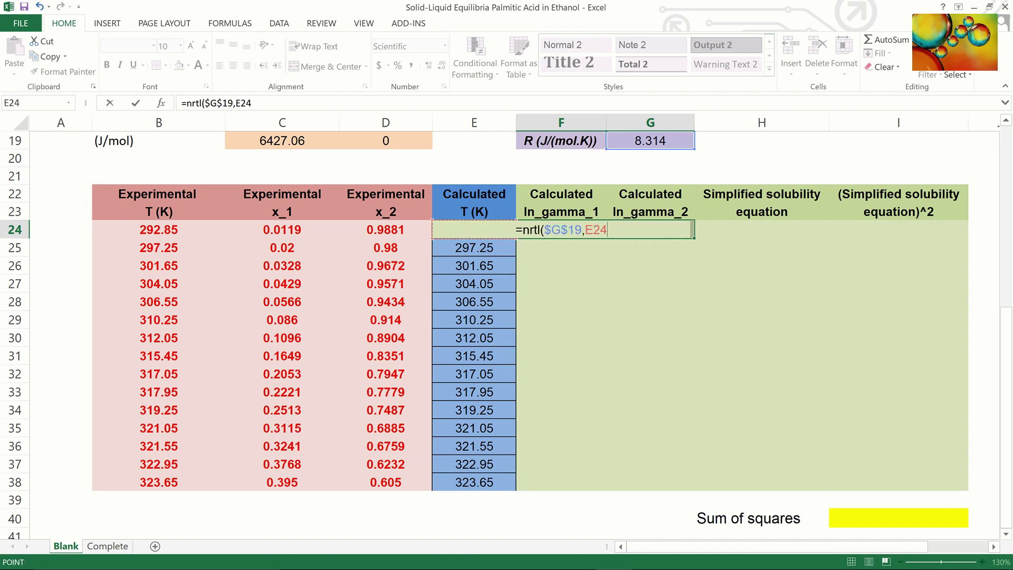
{"action": "type", "text": ","}
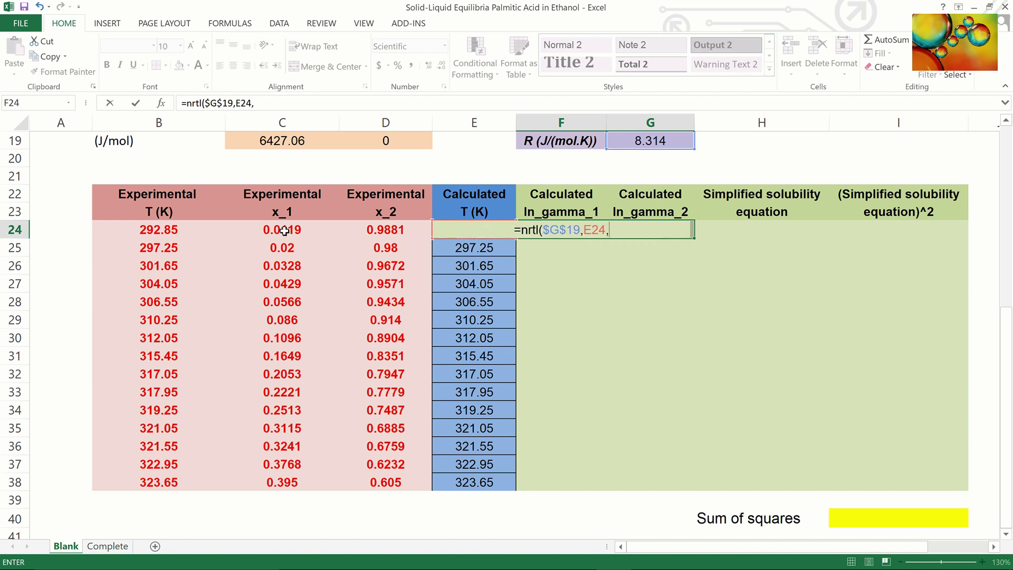
{"action": "left_click_drag", "start_coordinate": [283, 231], "coordinate": [378, 233]}
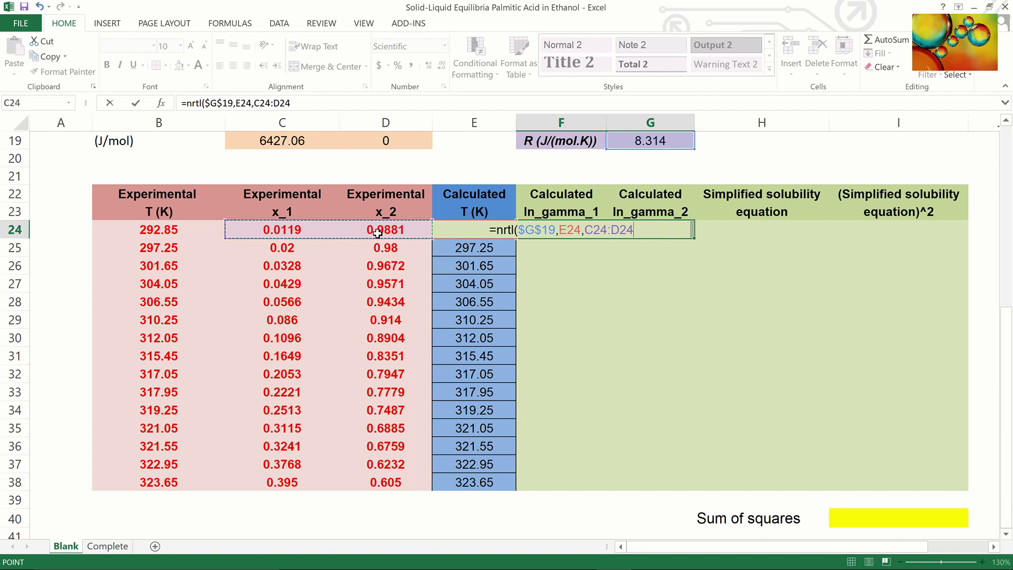
Step: Add the absolute parameter range $C$16:$D$19 and enter the nrtl formula as an array
{"action": "type", "text": ","}
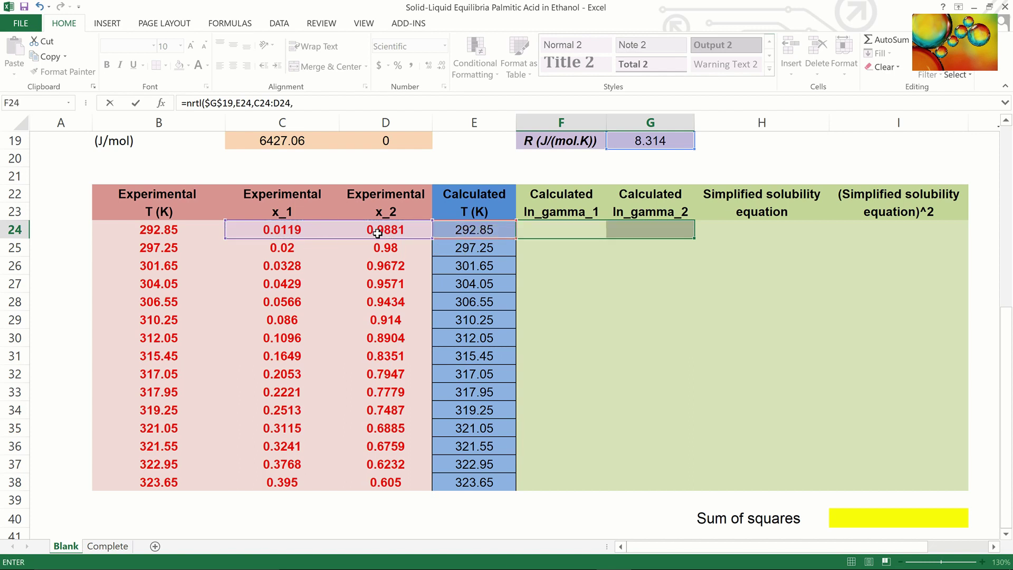
{"action": "scroll", "coordinate": [332, 209], "scroll_direction": "up", "scroll_amount": 2}
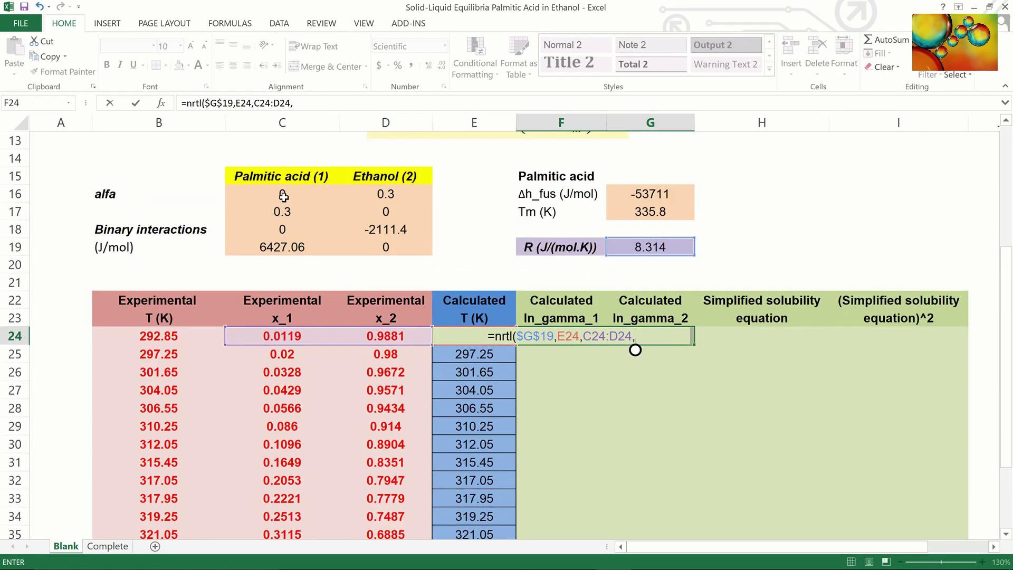
{"action": "left_click_drag", "start_coordinate": [283, 194], "coordinate": [377, 247]}
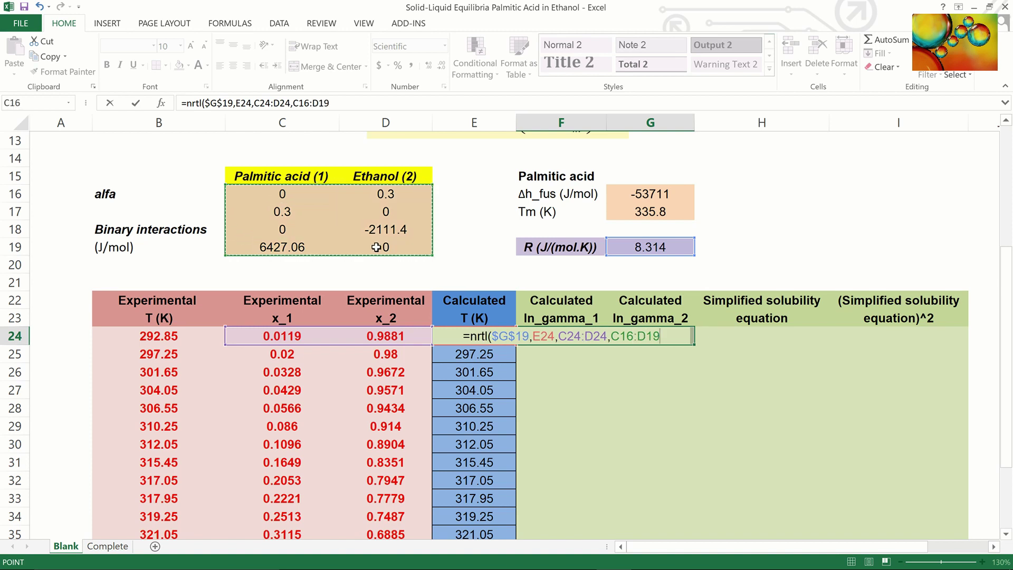
{"action": "key", "text": "F4"}
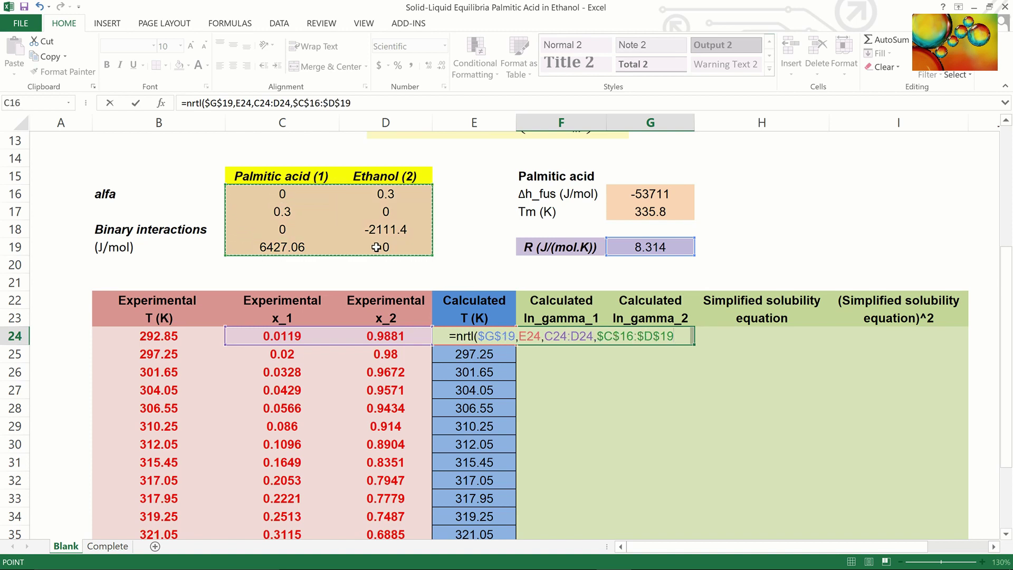
{"action": "type", "text": ")"}
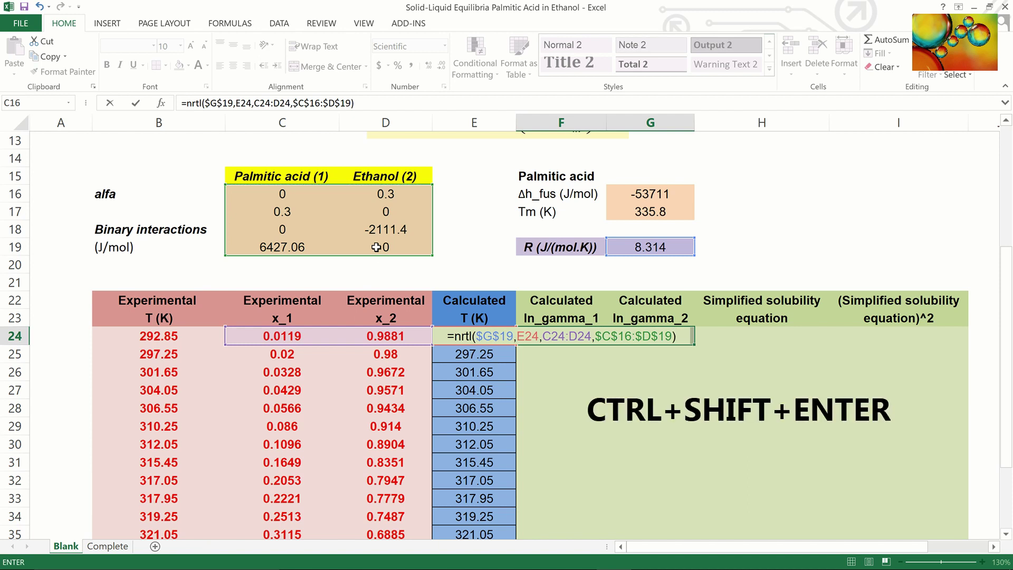
{"action": "key", "text": "ctrl+shift+Return"}
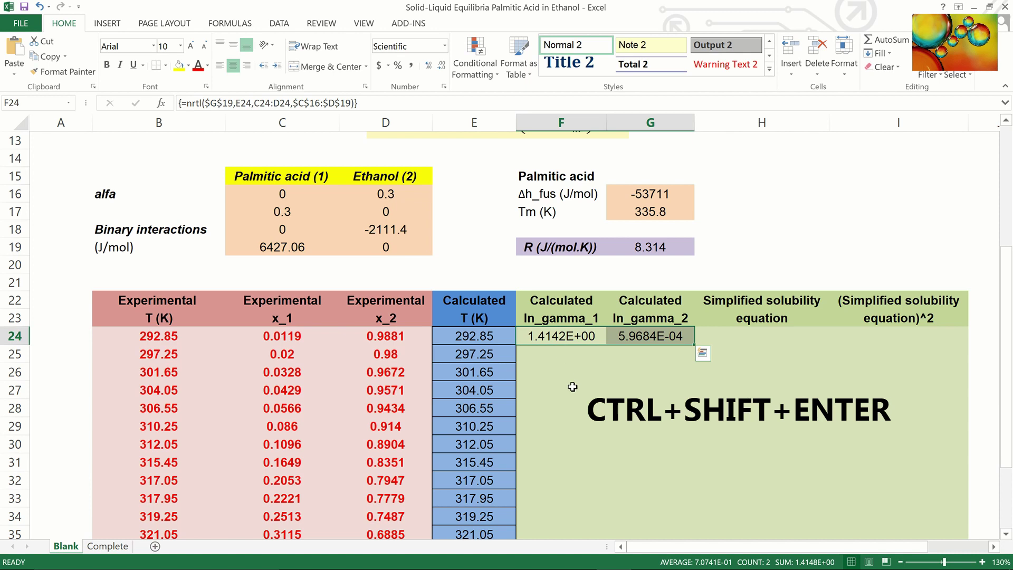
Step: Copy the ln_gamma array formulas down through row 38
{"action": "scroll", "coordinate": [573, 387], "scroll_direction": "down", "scroll_amount": 1}
{"action": "scroll", "coordinate": [572, 386], "scroll_direction": "down", "scroll_amount": 1}
{"action": "scroll", "coordinate": [650, 340], "scroll_direction": "down", "scroll_amount": 2}
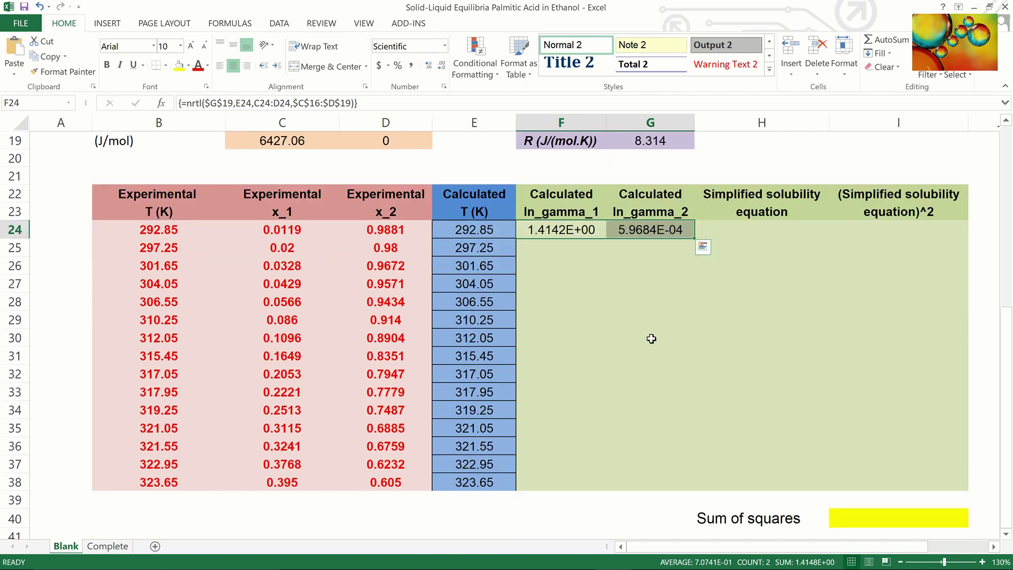
{"action": "double_click", "coordinate": [693, 239]}
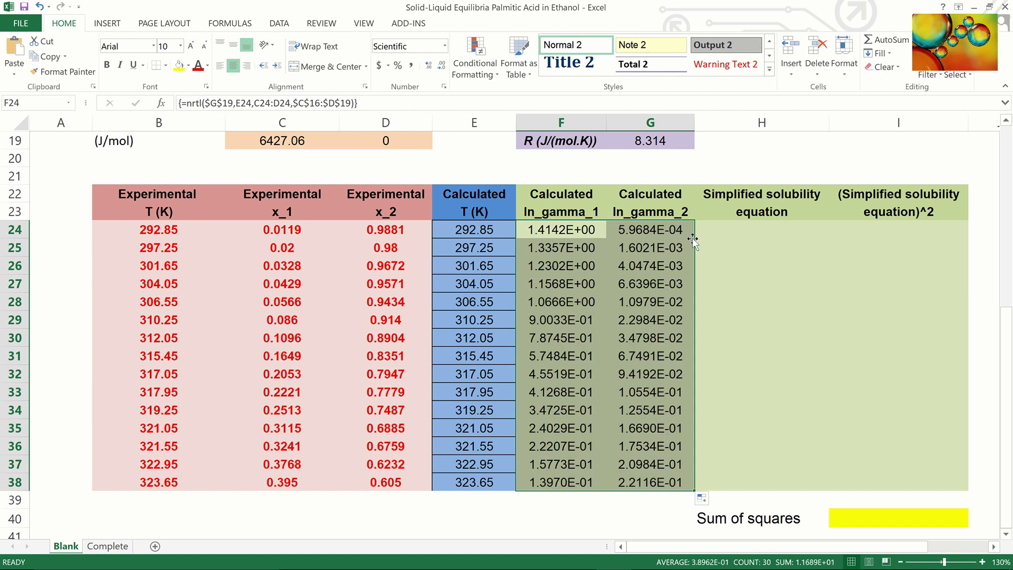
{"action": "left_click", "coordinate": [733, 230]}
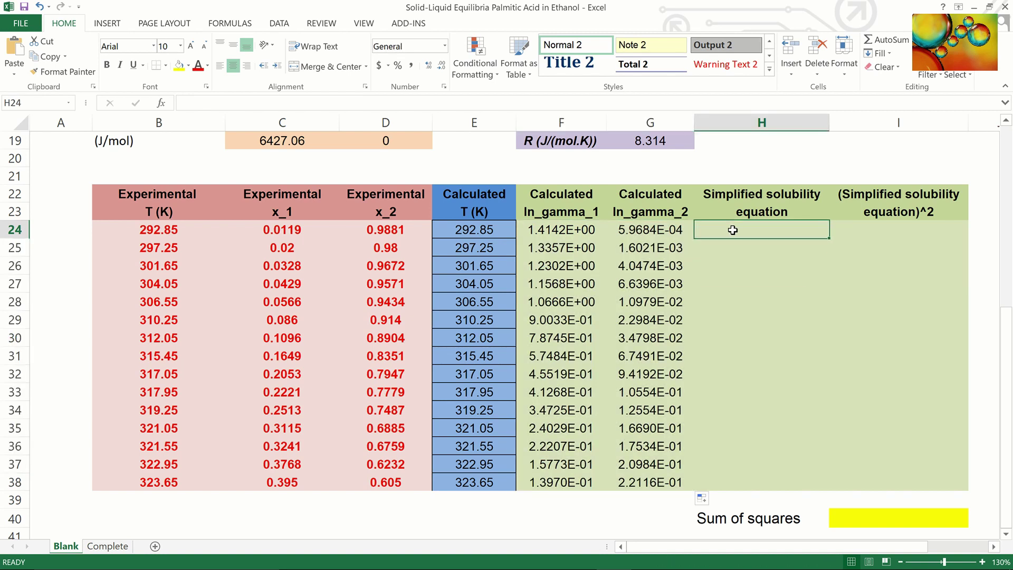
Step: In H24, begin the formula =LN(C24)+F24-$G$16/$G$19
{"action": "type", "text": "="}
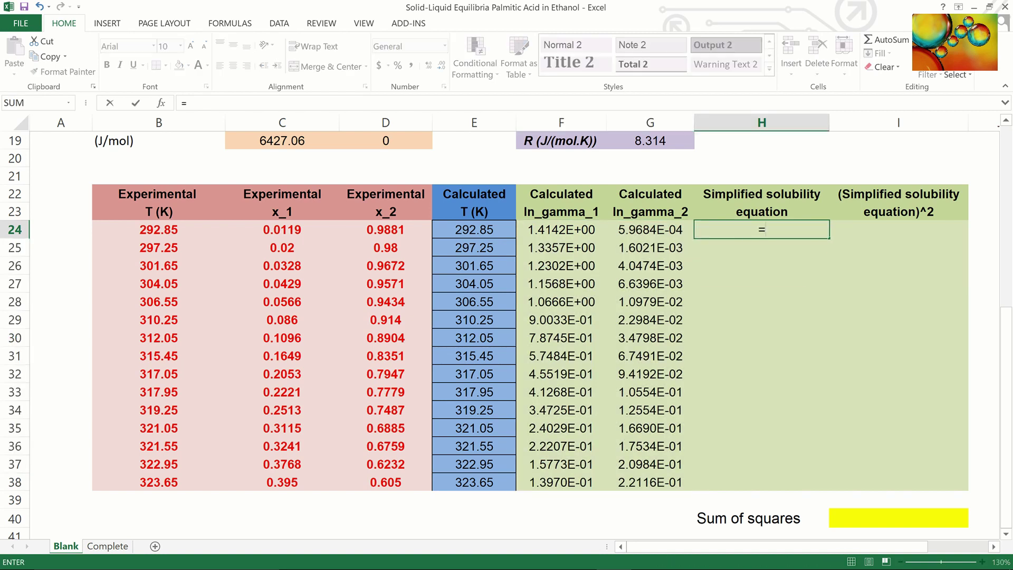
{"action": "type", "text": "ln"}
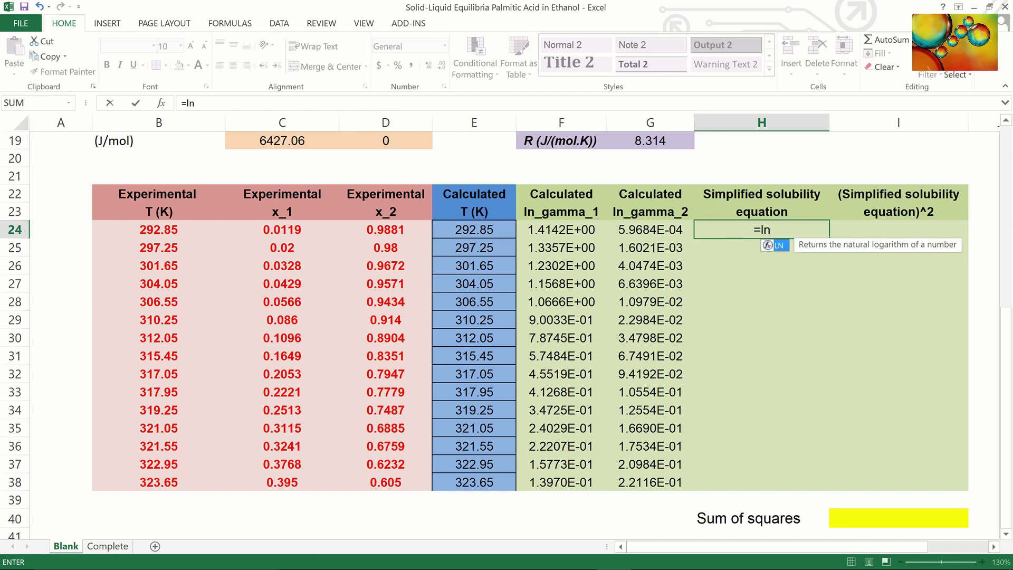
{"action": "type", "text": "("}
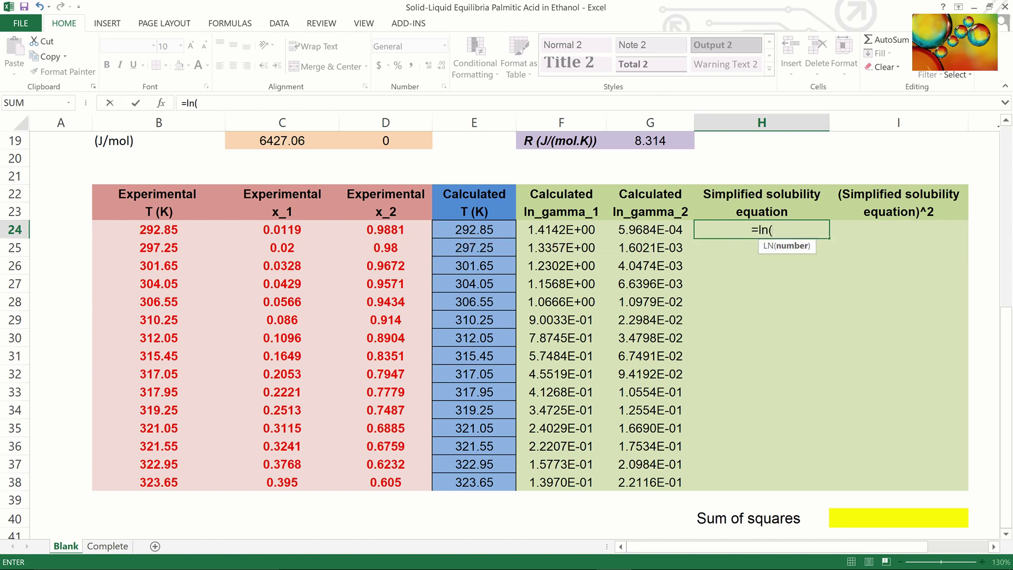
{"action": "left_click", "coordinate": [275, 232]}
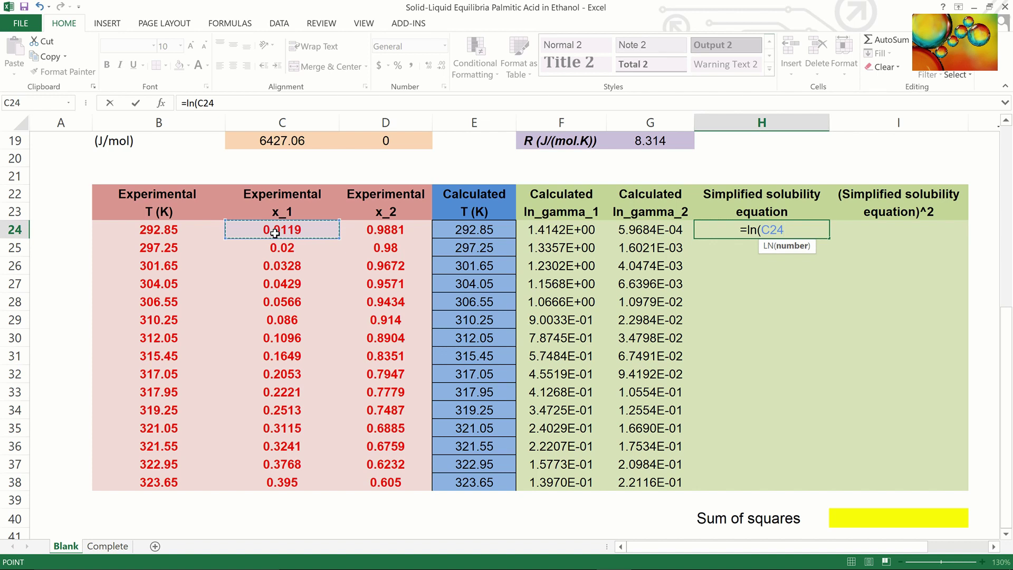
{"action": "type", "text": ")+"}
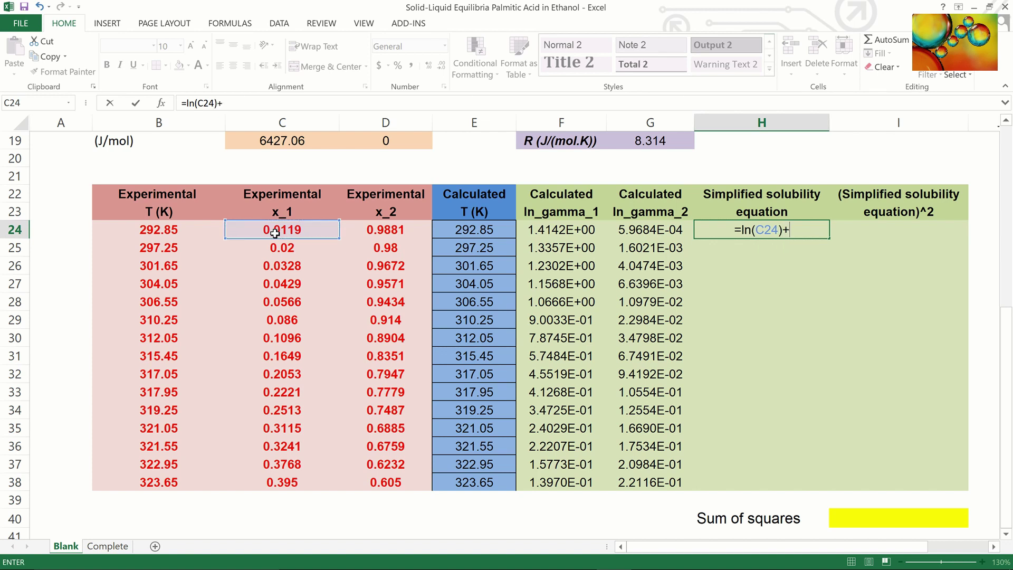
{"action": "left_click", "coordinate": [561, 230]}
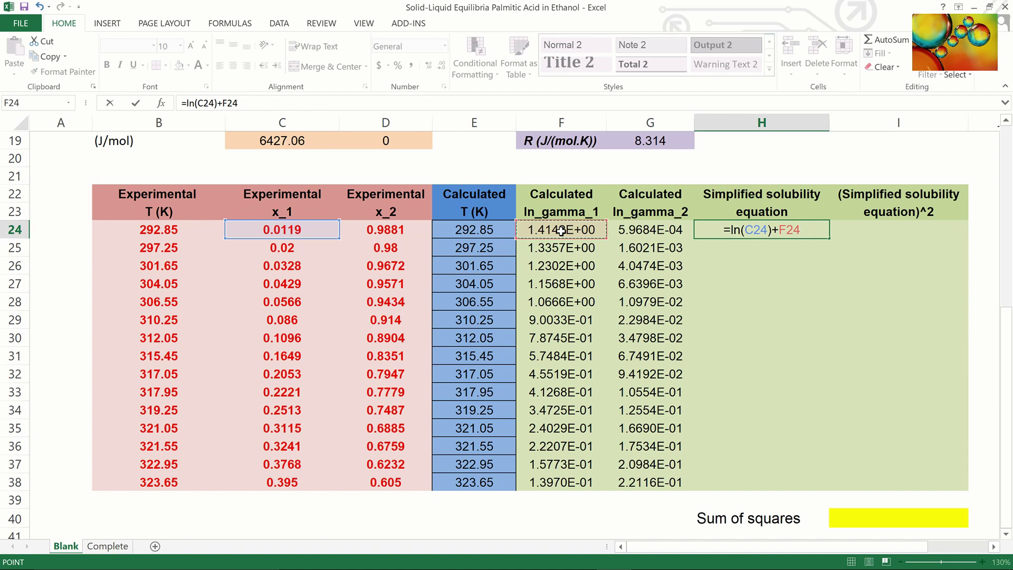
{"action": "type", "text": "-"}
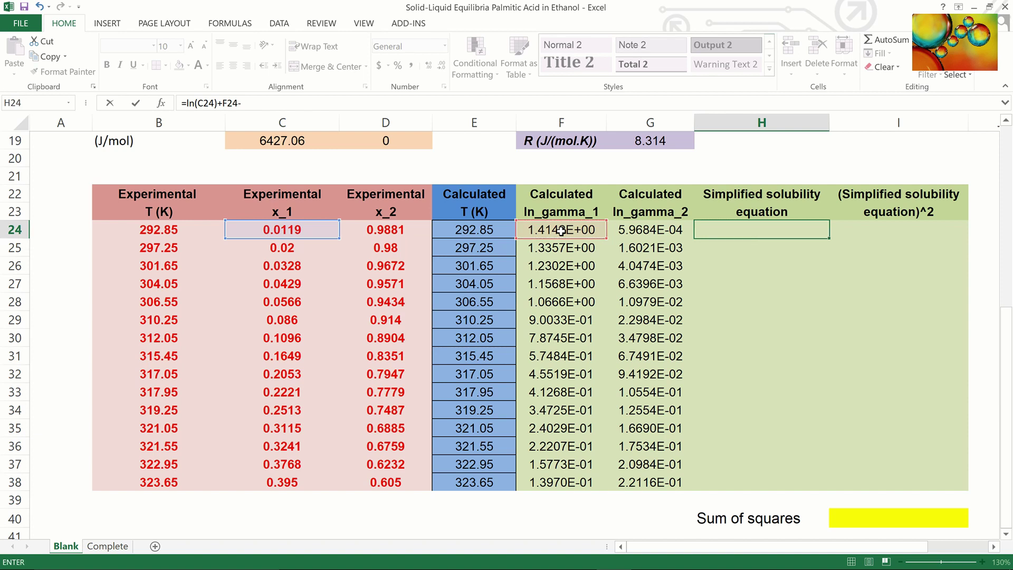
{"action": "scroll", "coordinate": [561, 230], "scroll_direction": "up", "scroll_amount": 3}
{"action": "scroll", "coordinate": [561, 231], "scroll_direction": "up", "scroll_amount": 1}
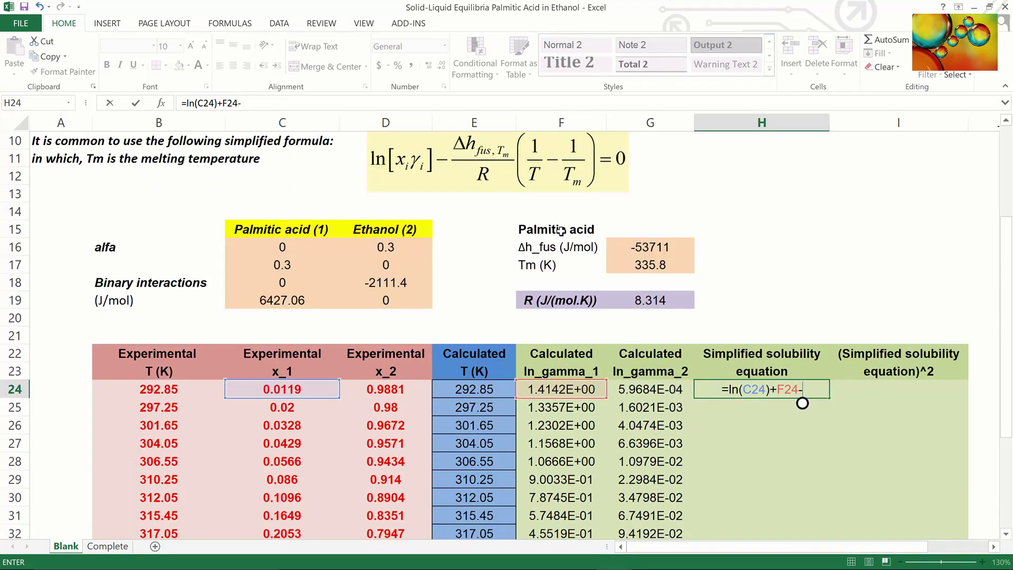
{"action": "left_click", "coordinate": [633, 245]}
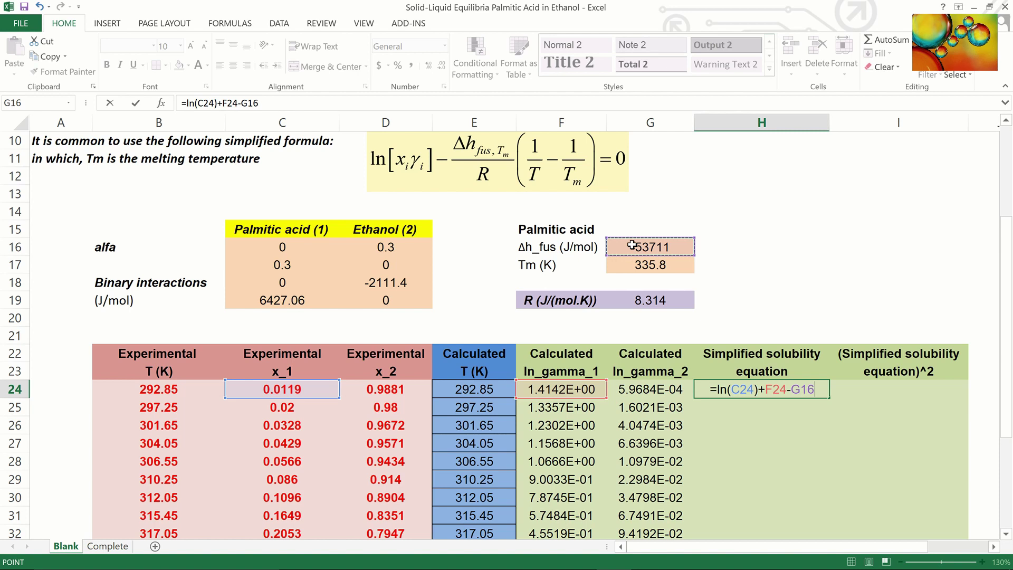
{"action": "key", "text": "F4"}
{"action": "type", "text": "/"}
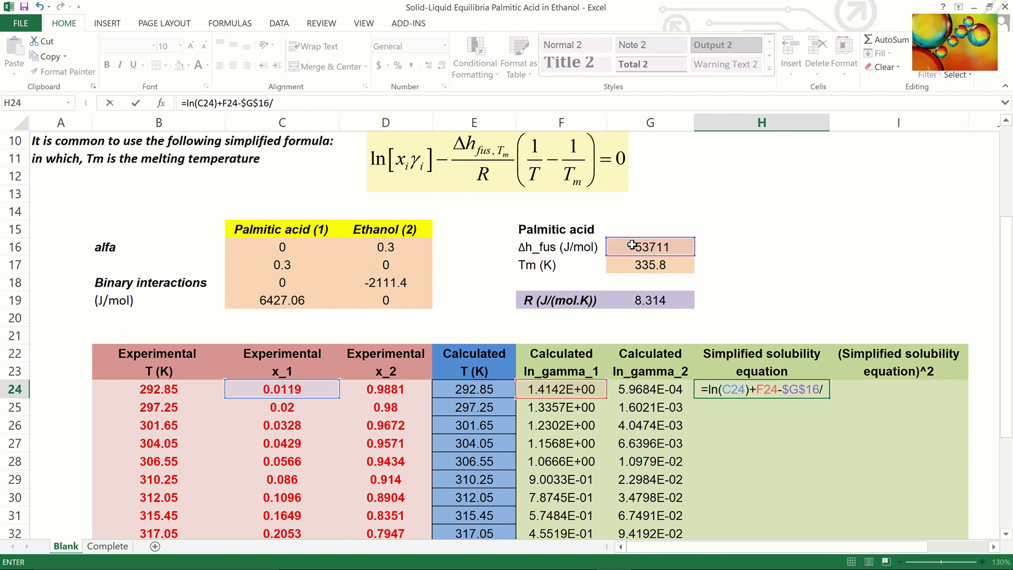
{"action": "left_click", "coordinate": [644, 298]}
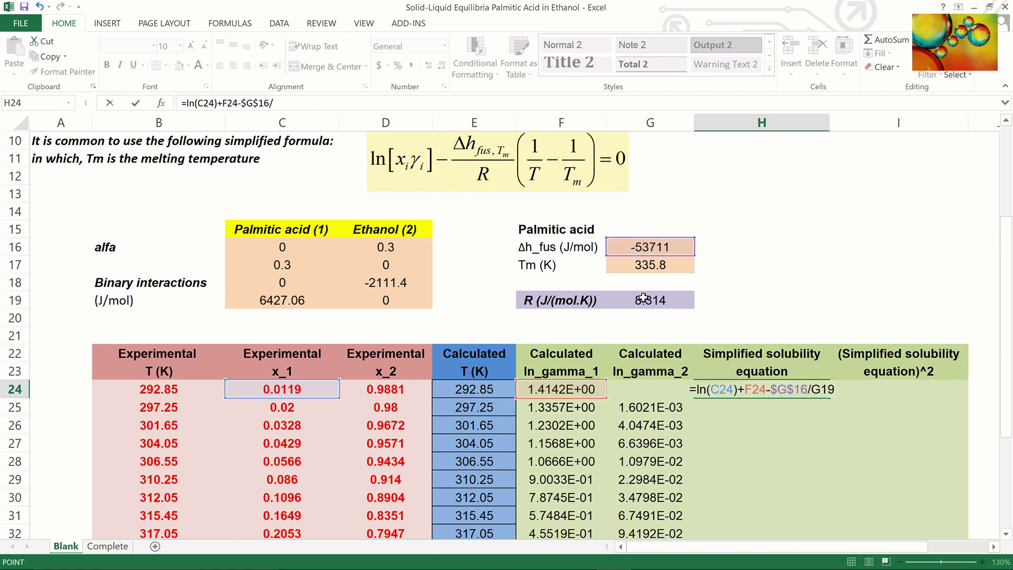
{"action": "key", "text": "F4"}
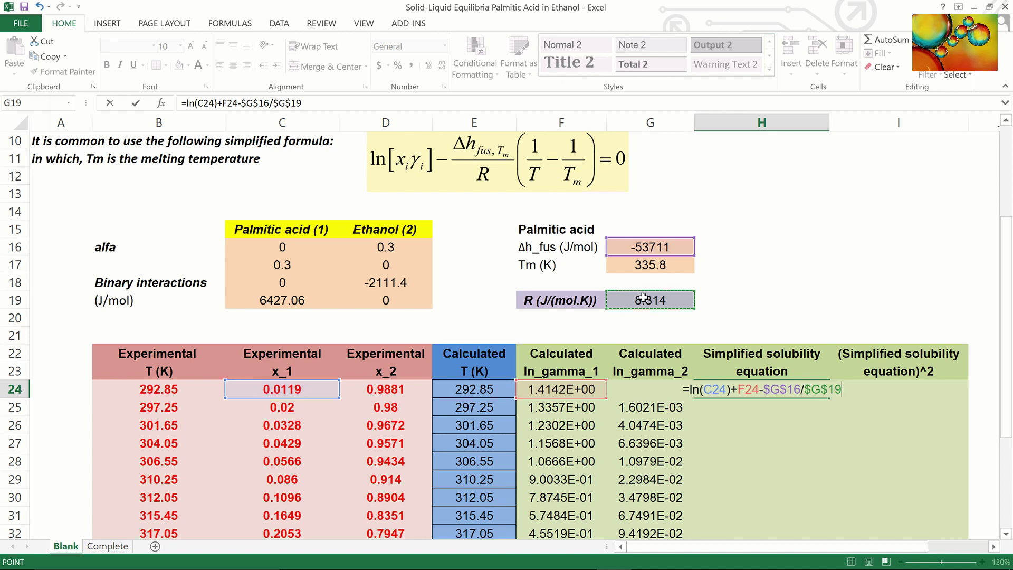
Step: Complete it with *(1/E24-1/$G$17) and commit the solubility formula
{"action": "type", "text": "*"}
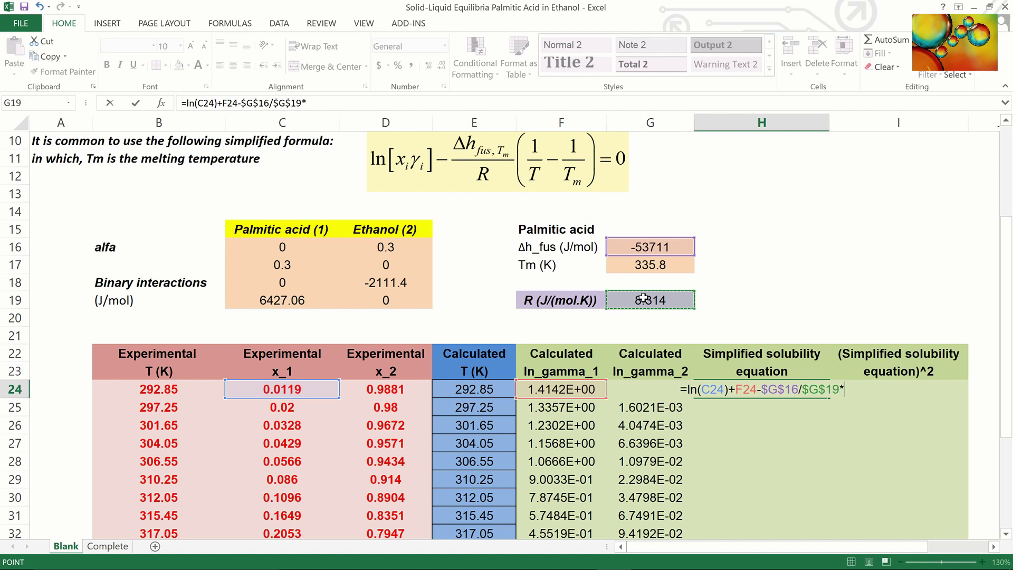
{"action": "type", "text": "(1/"}
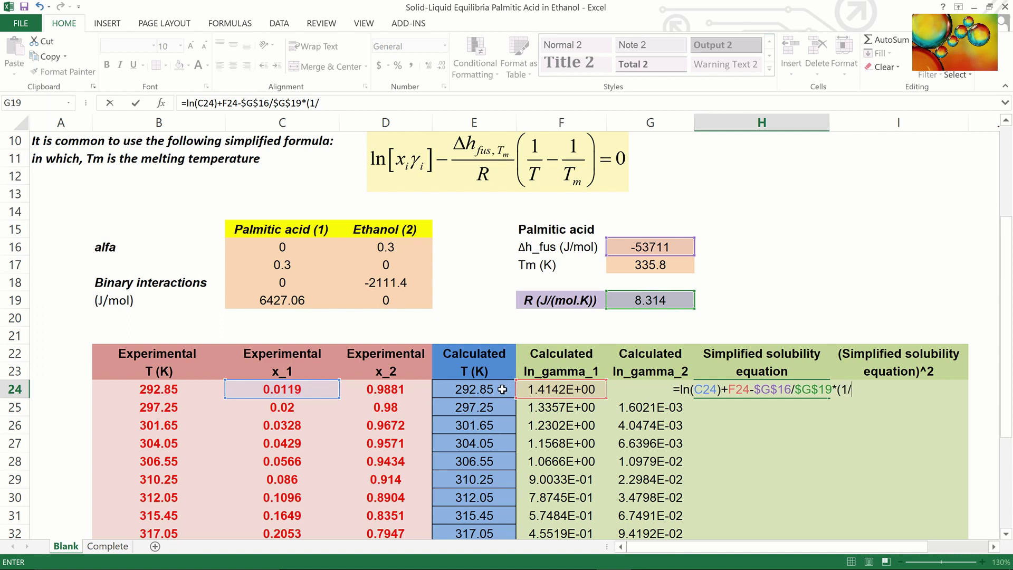
{"action": "left_click", "coordinate": [484, 393]}
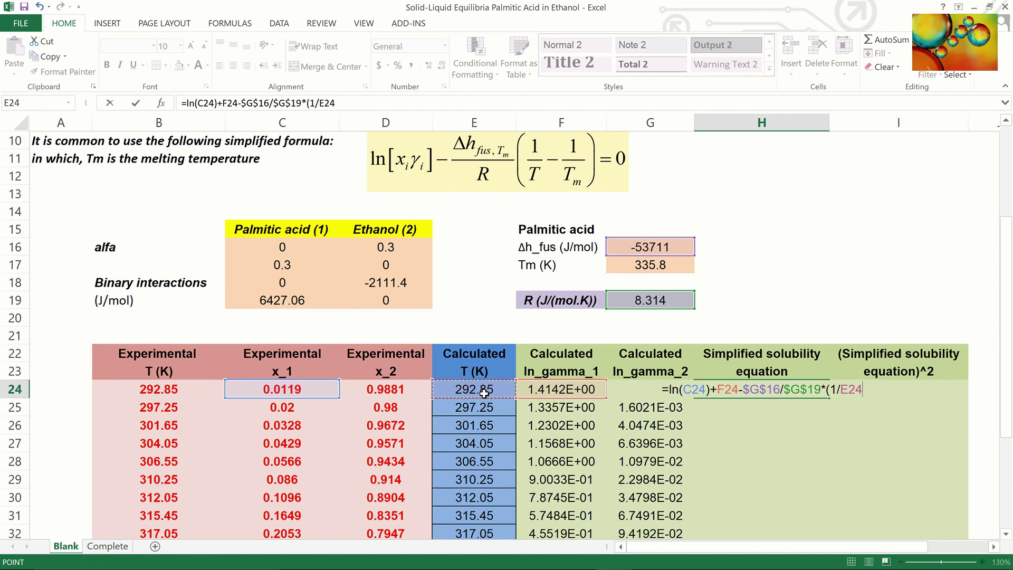
{"action": "type", "text": "-1/"}
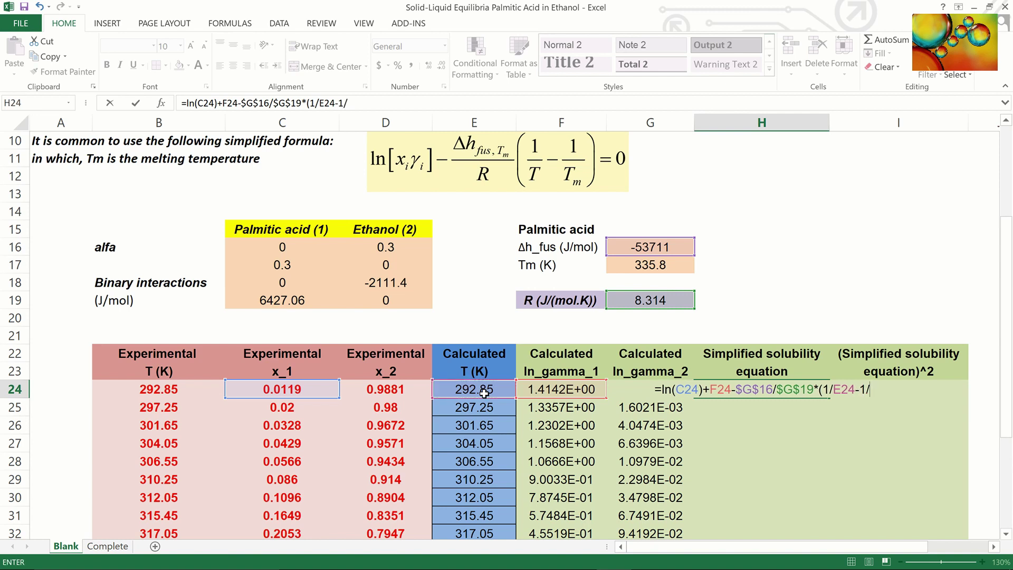
{"action": "left_click", "coordinate": [667, 265]}
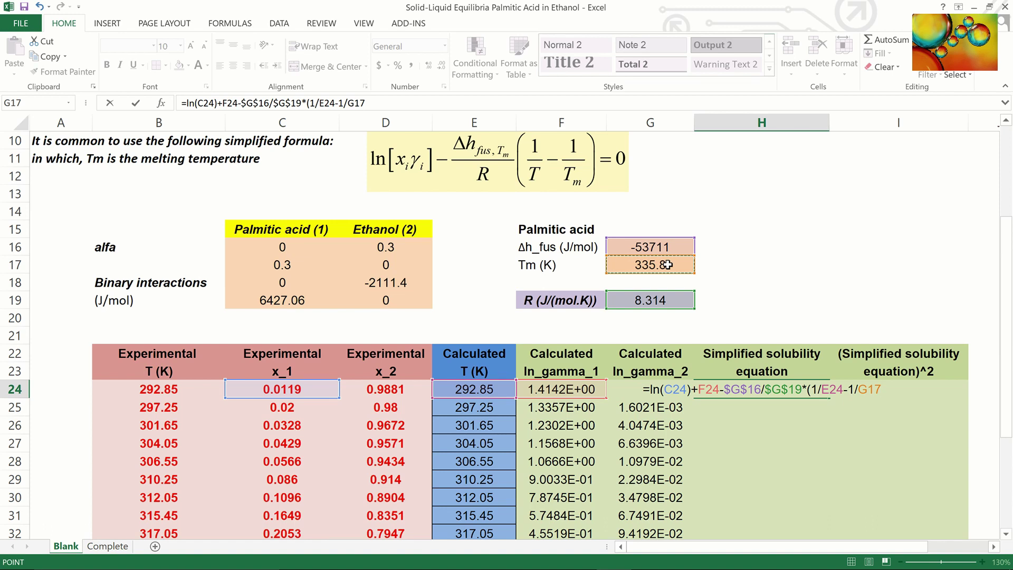
{"action": "key", "text": "F4"}
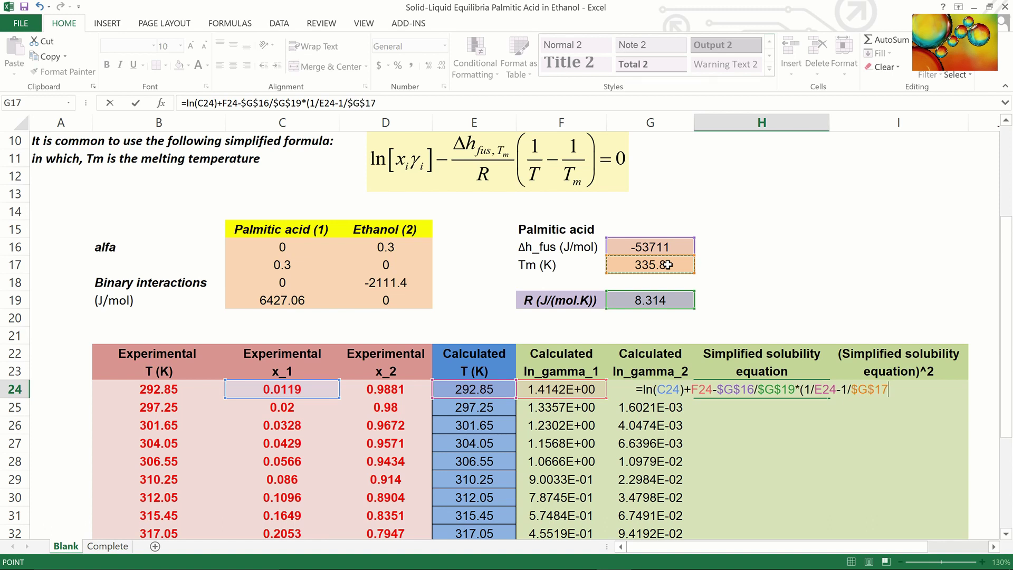
{"action": "type", "text": ")"}
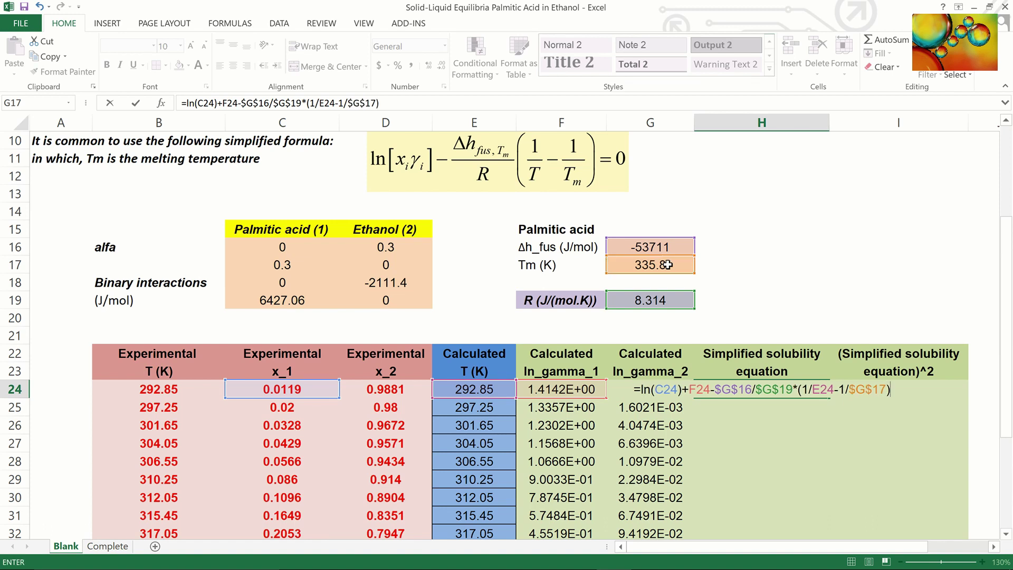
{"action": "key", "text": "Return"}
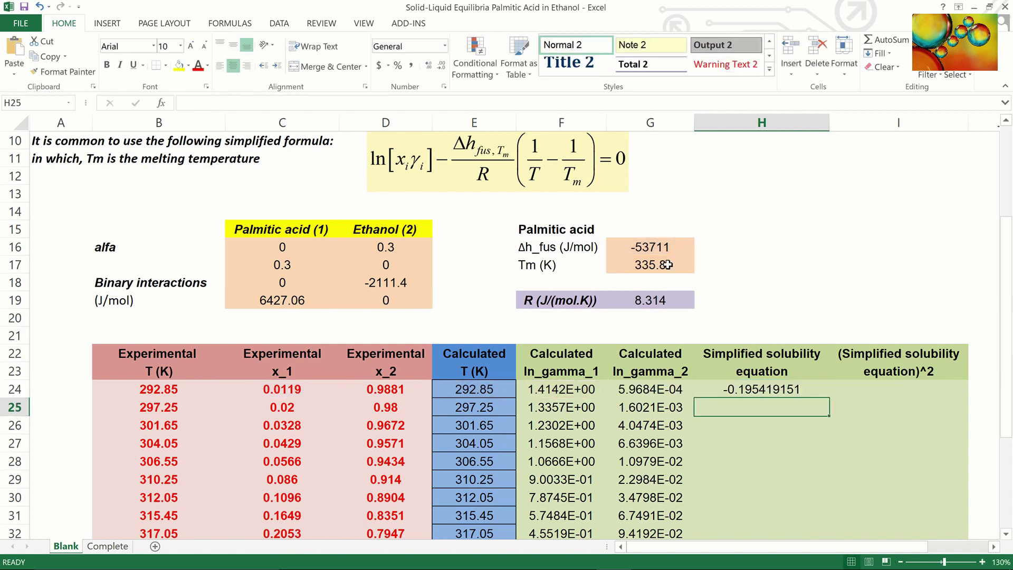
Step: Fill the solubility equation from H24 down through row 38
{"action": "left_click", "coordinate": [820, 388]}
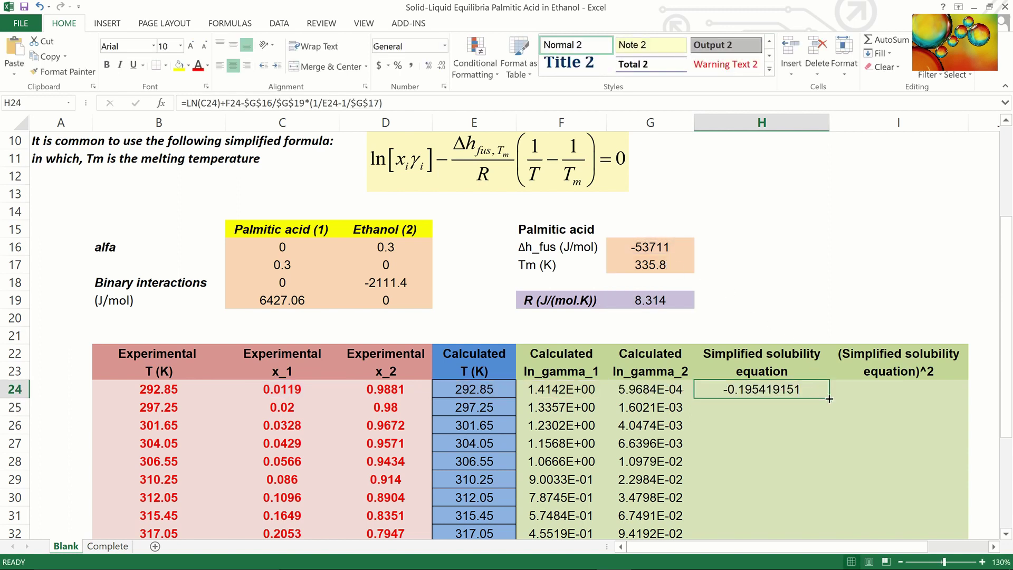
{"action": "double_click", "coordinate": [829, 399]}
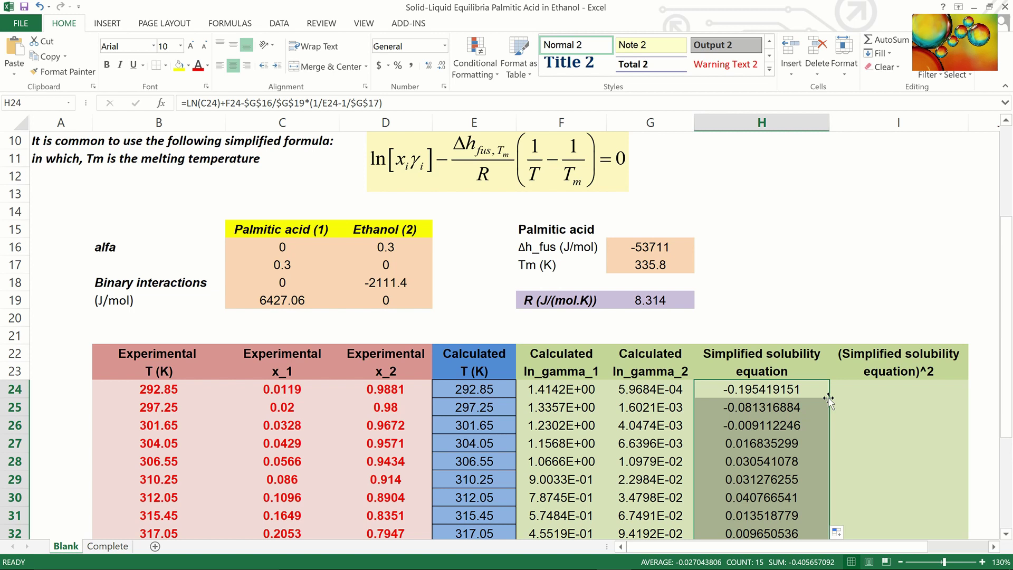
{"action": "scroll", "coordinate": [829, 401], "scroll_direction": "down", "scroll_amount": 3}
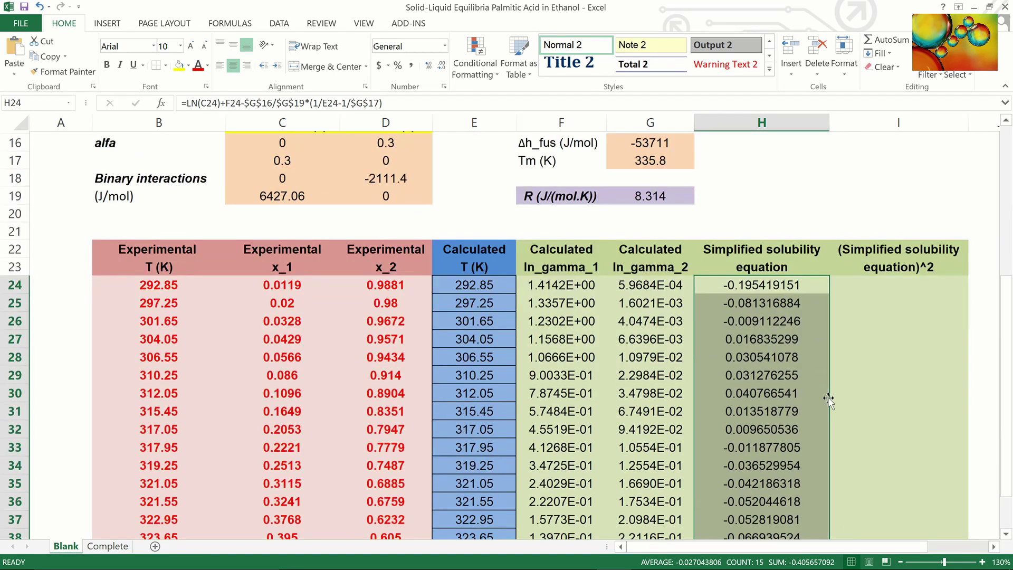
{"action": "scroll", "coordinate": [829, 401], "scroll_direction": "down", "scroll_amount": 1}
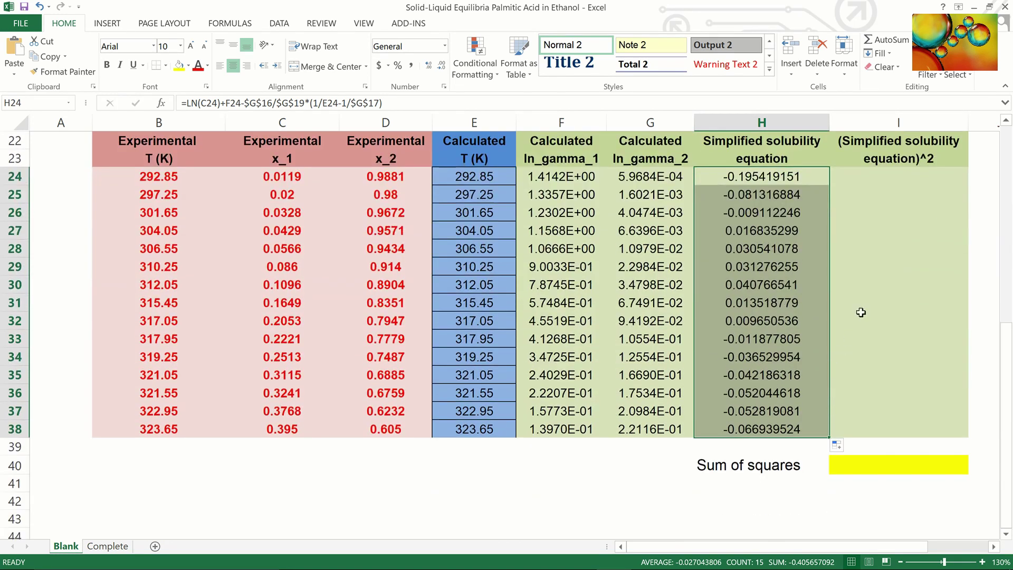
Step: Enter =H24^2 in I24 and fill it down to I38
{"action": "left_click", "coordinate": [886, 176]}
{"action": "type", "text": "="}
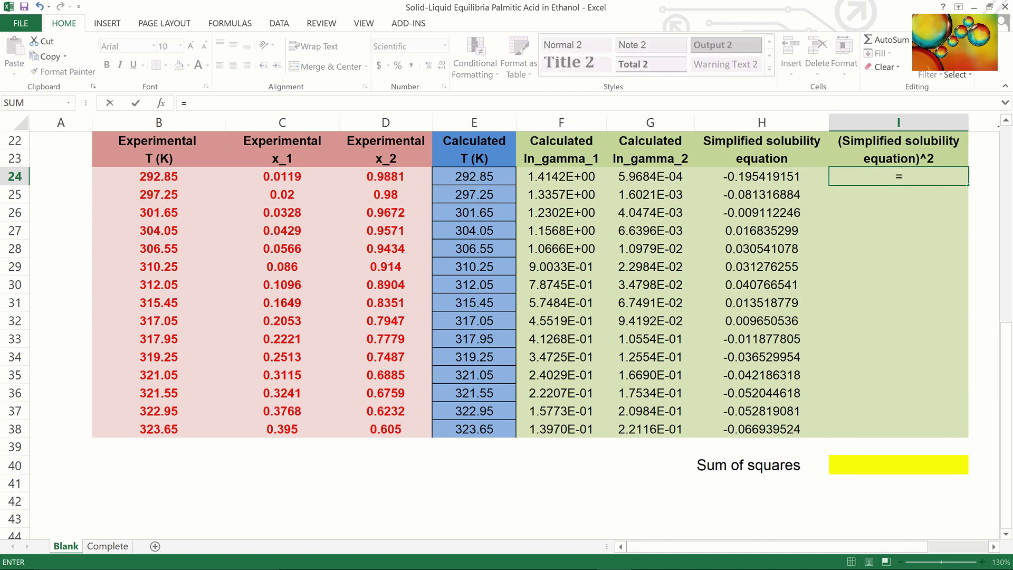
{"action": "left_click", "coordinate": [790, 175]}
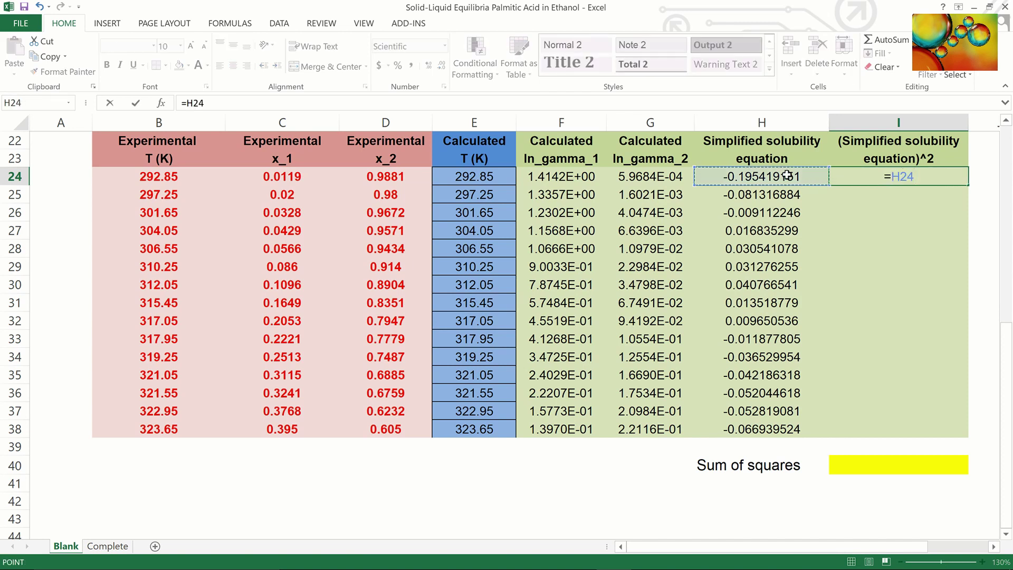
{"action": "type", "text": "^2"}
{"action": "key", "text": "Return"}
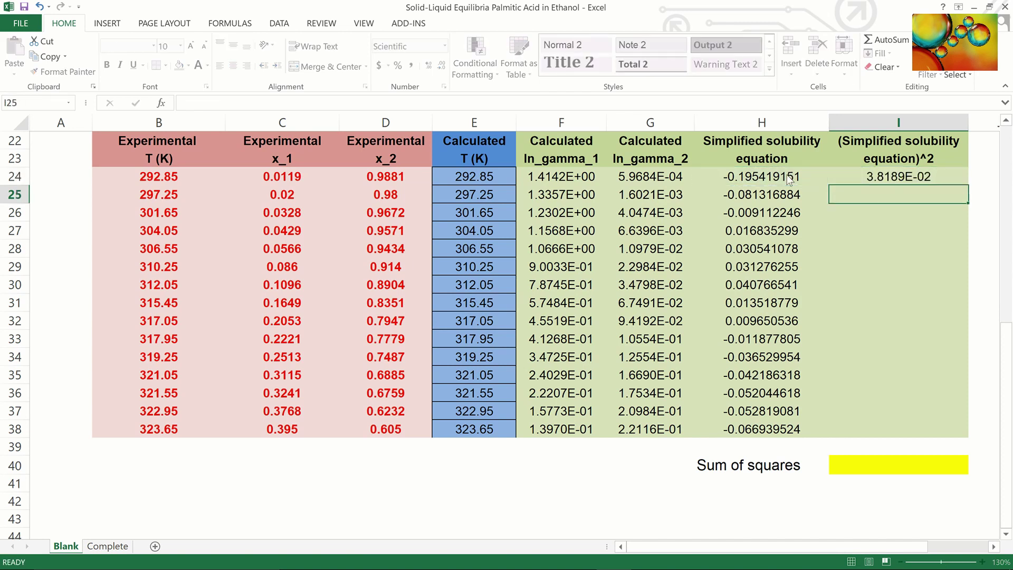
{"action": "left_click", "coordinate": [868, 178]}
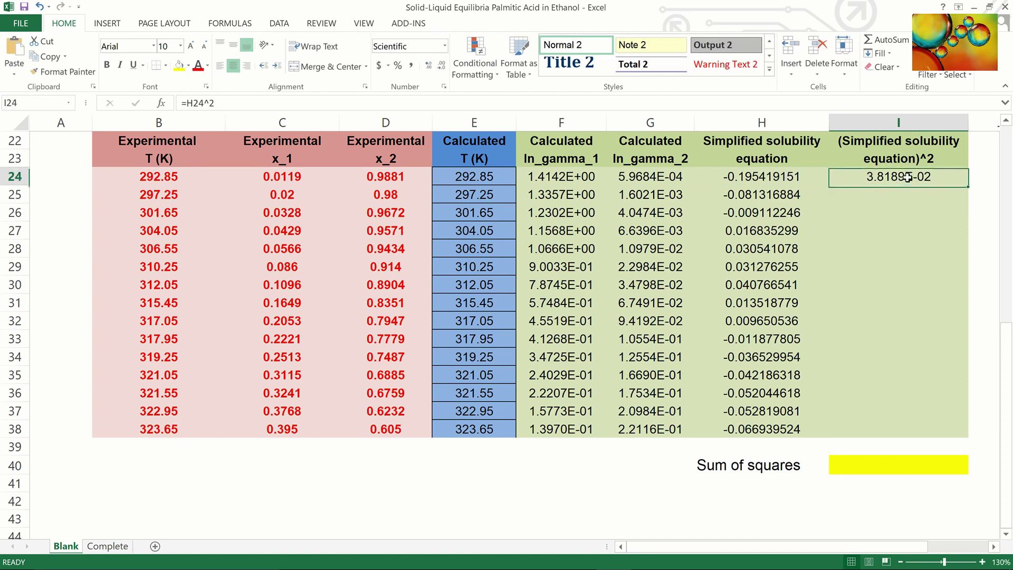
{"action": "double_click", "coordinate": [969, 185]}
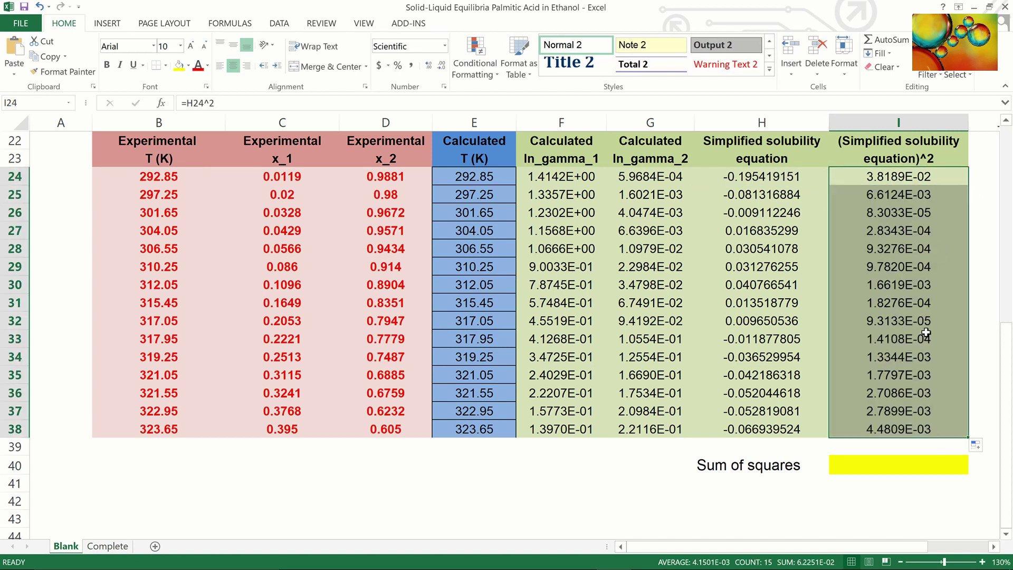
Step: Total the squares with =SUM(I24:I38) in the yellow cell I40
{"action": "left_click", "coordinate": [903, 463]}
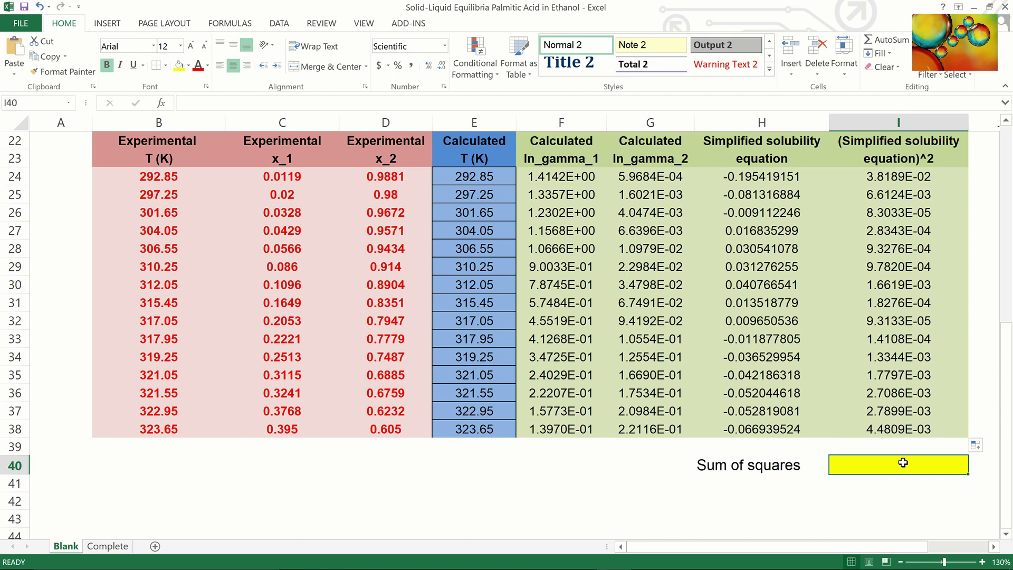
{"action": "type", "text": "=sum"}
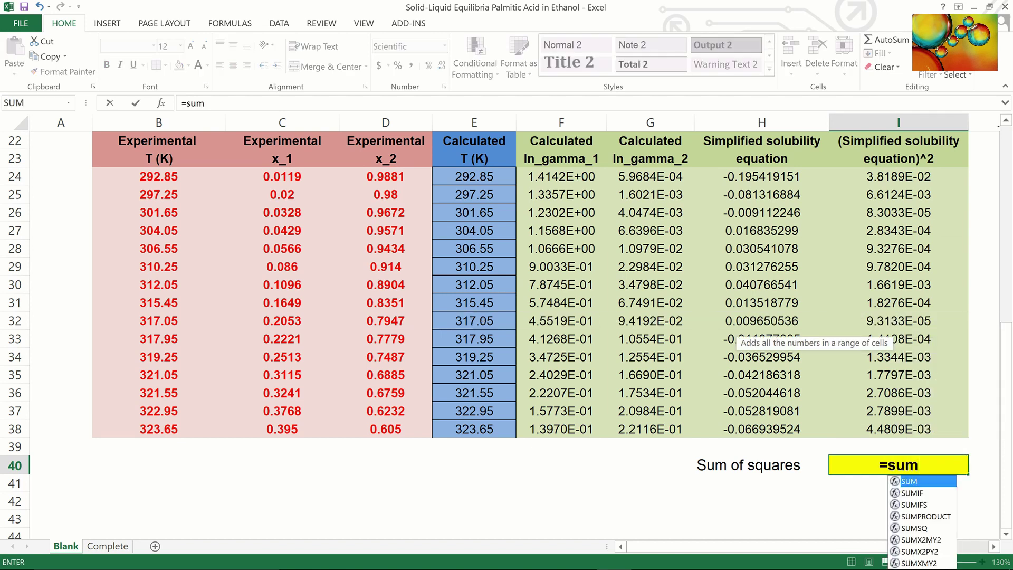
{"action": "type", "text": "("}
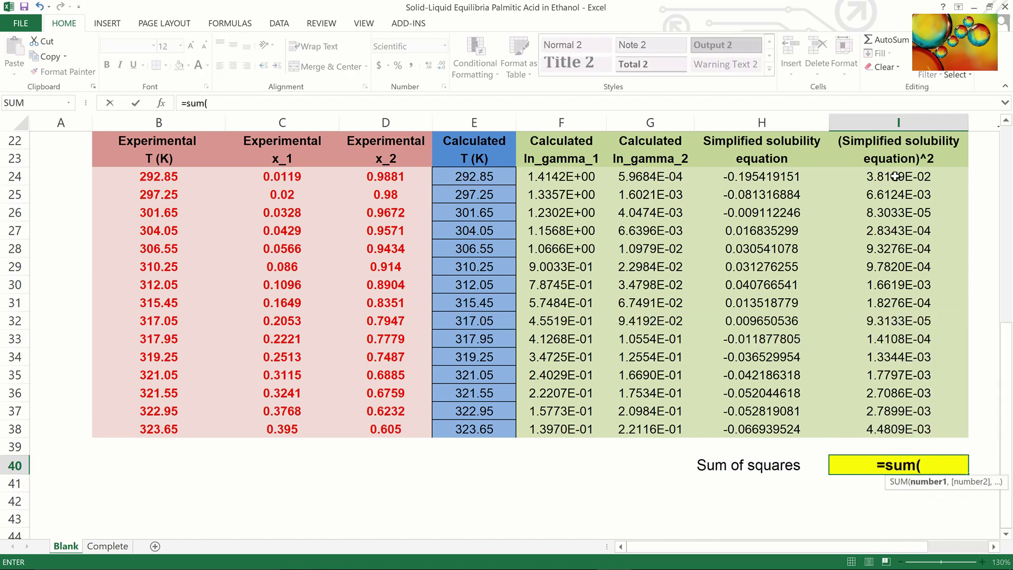
{"action": "left_click_drag", "start_coordinate": [895, 176], "coordinate": [892, 434]}
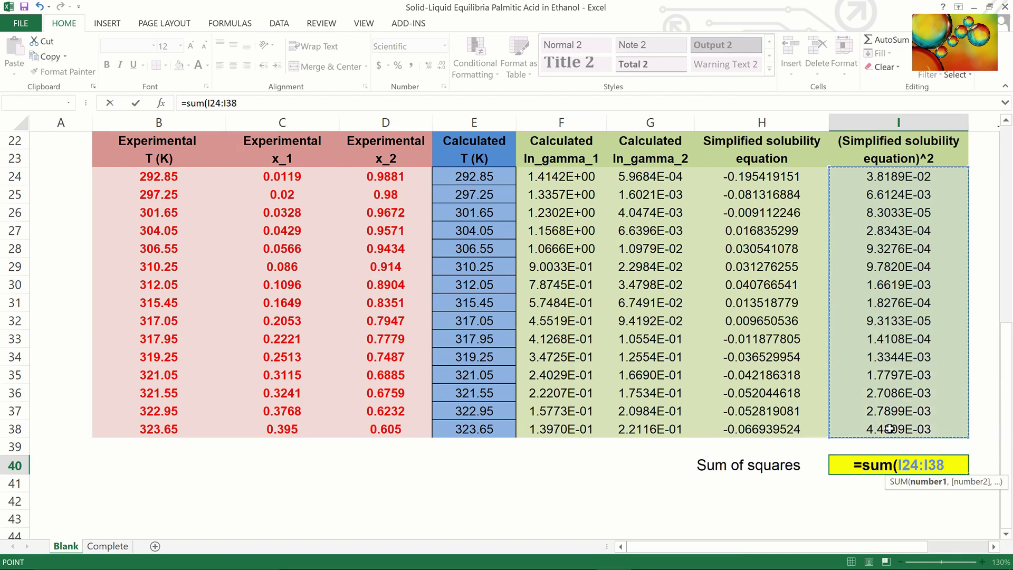
{"action": "type", "text": ")"}
{"action": "key", "text": "Return"}
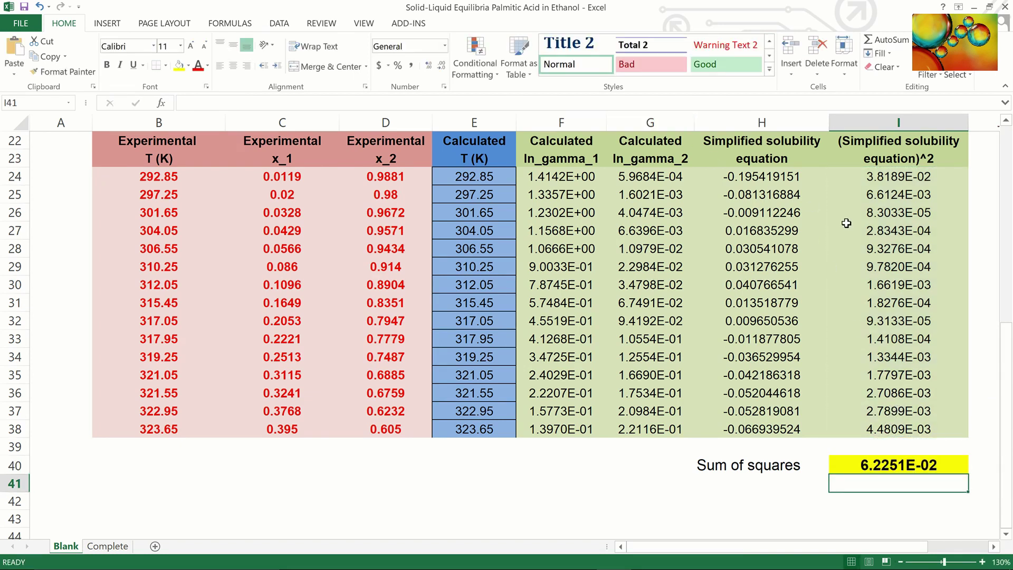
Step: Reset Solver, then minimize $I$40 by changing $E$24:$E$38 and solve
{"action": "left_click", "coordinate": [290, 27]}
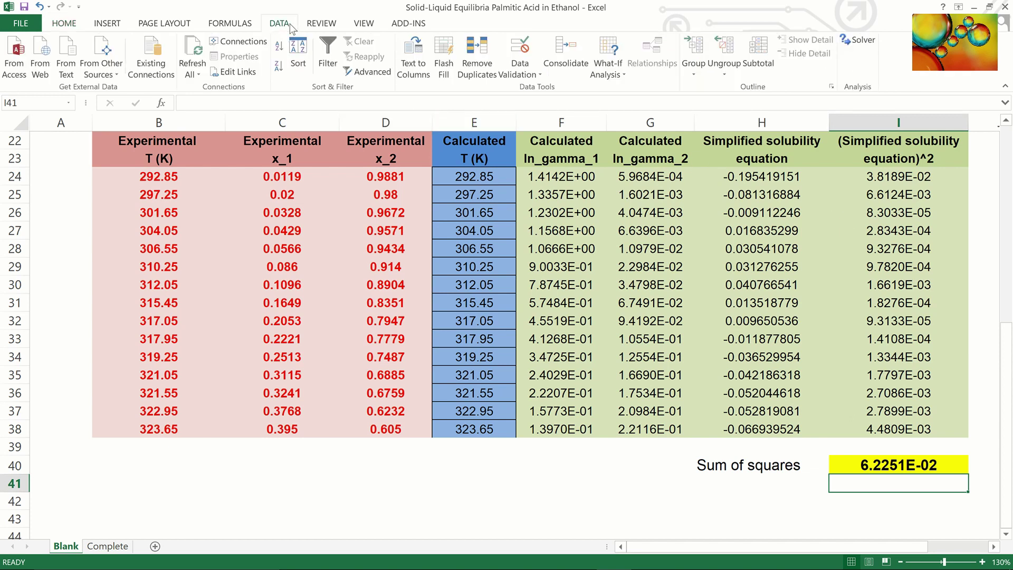
{"action": "left_click", "coordinate": [869, 43]}
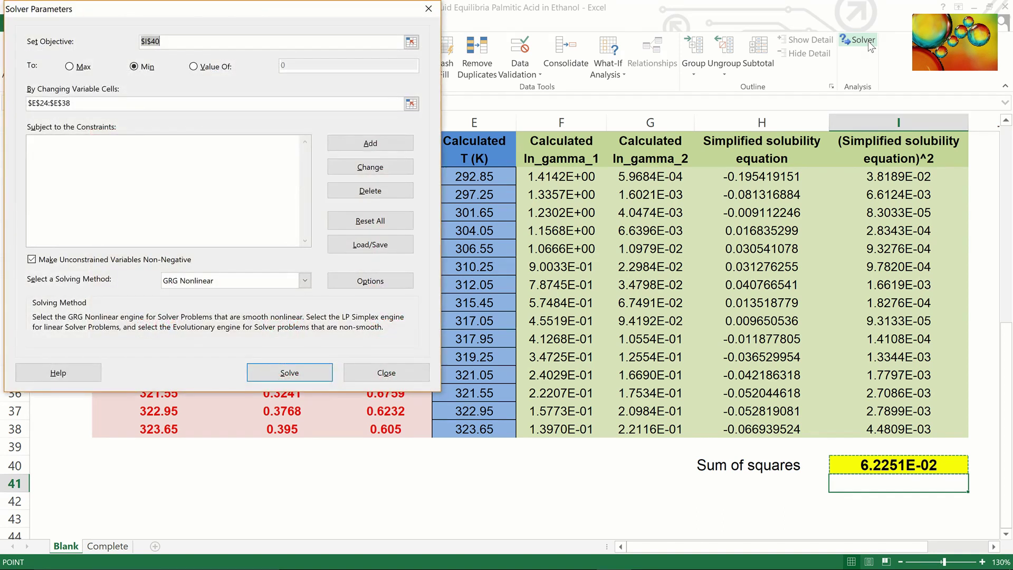
{"action": "left_click", "coordinate": [391, 224]}
{"action": "left_click", "coordinate": [531, 343]}
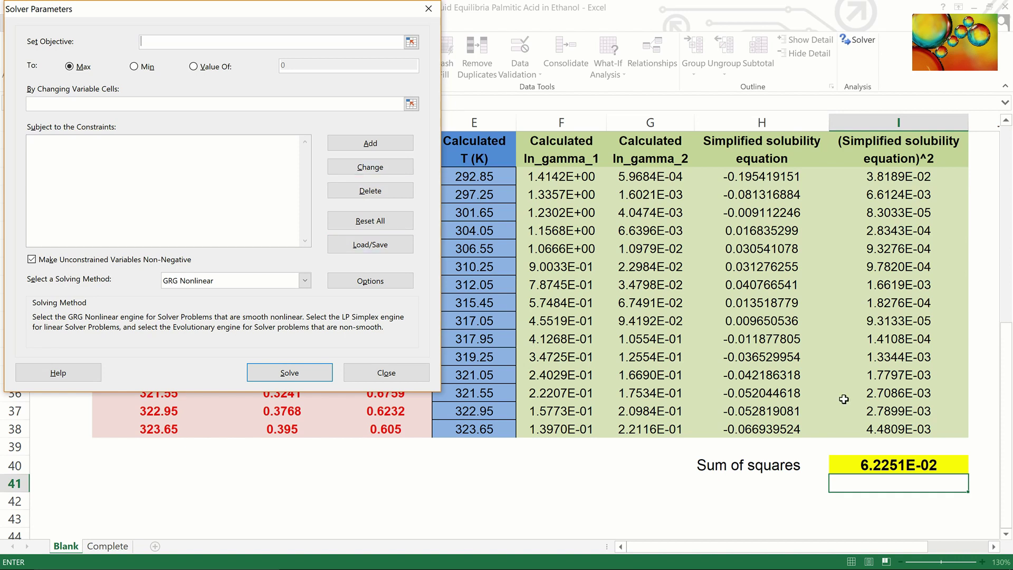
{"action": "left_click", "coordinate": [876, 464]}
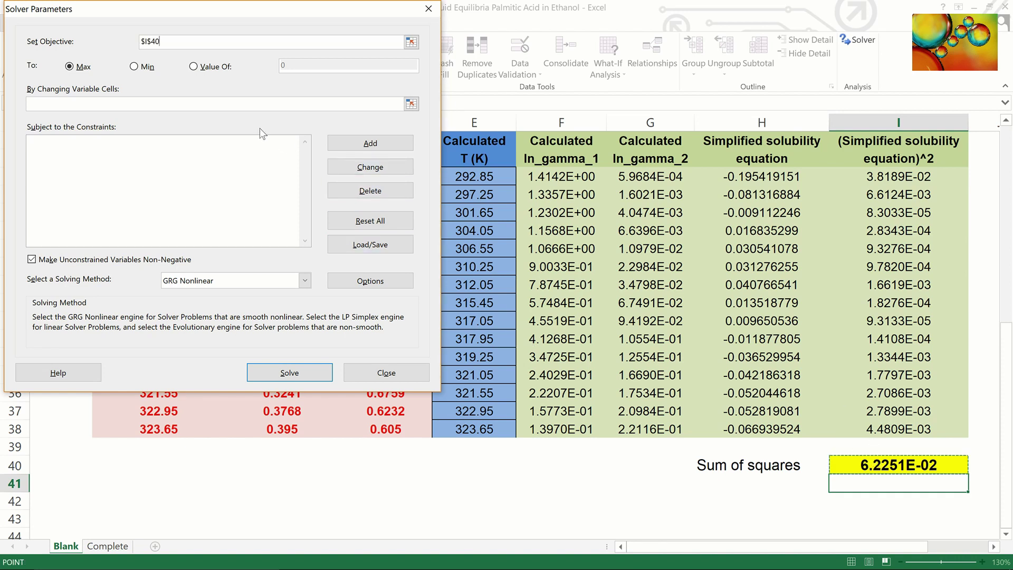
{"action": "left_click", "coordinate": [135, 69]}
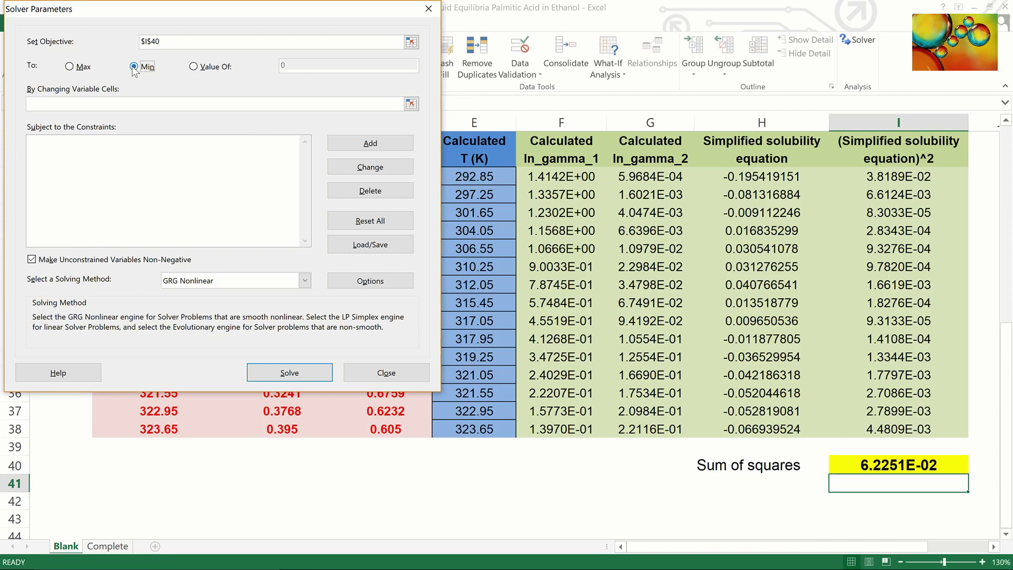
{"action": "left_click", "coordinate": [121, 103]}
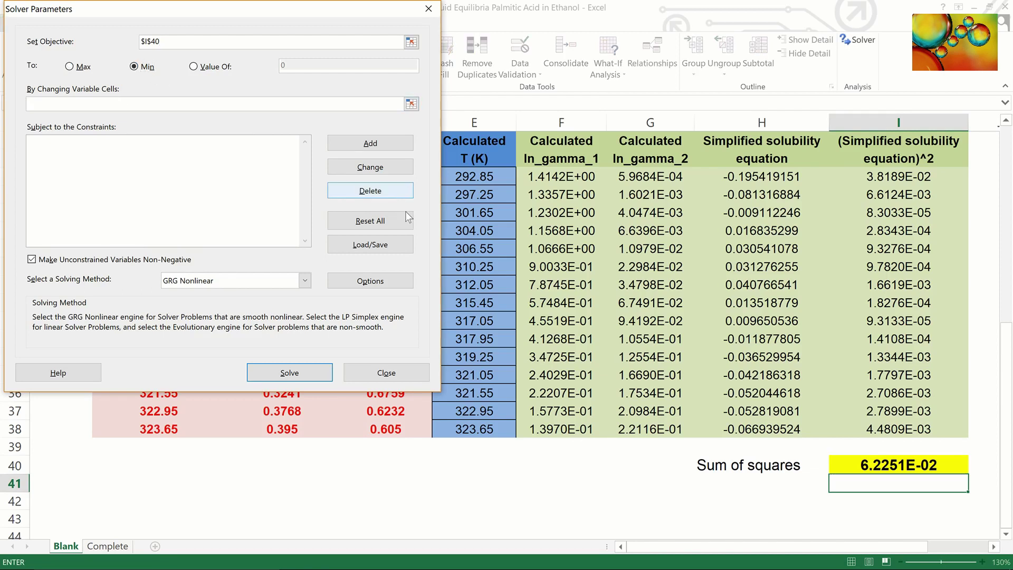
{"action": "left_click", "coordinate": [486, 178]}
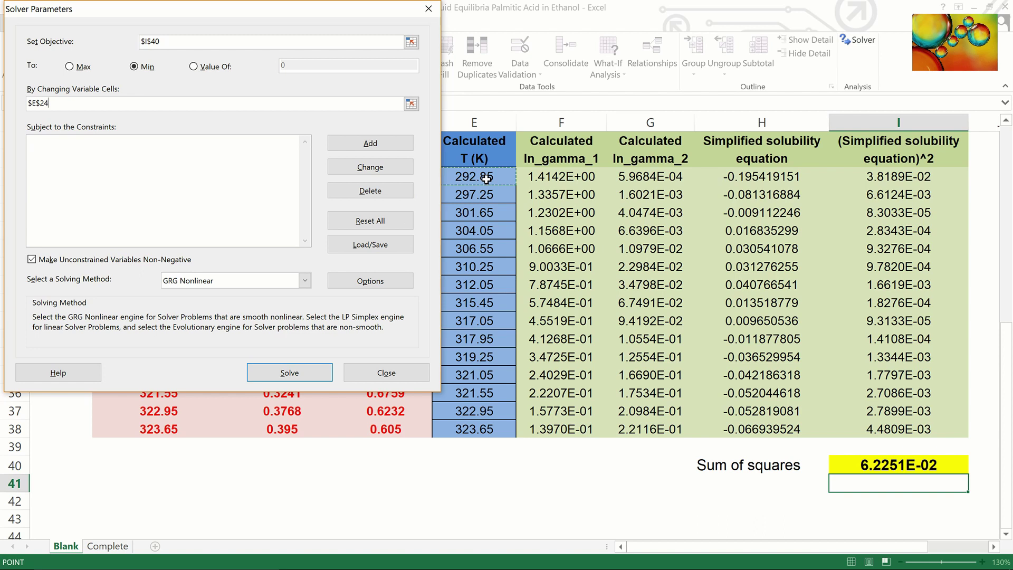
{"action": "left_click_drag", "start_coordinate": [486, 179], "coordinate": [477, 424]}
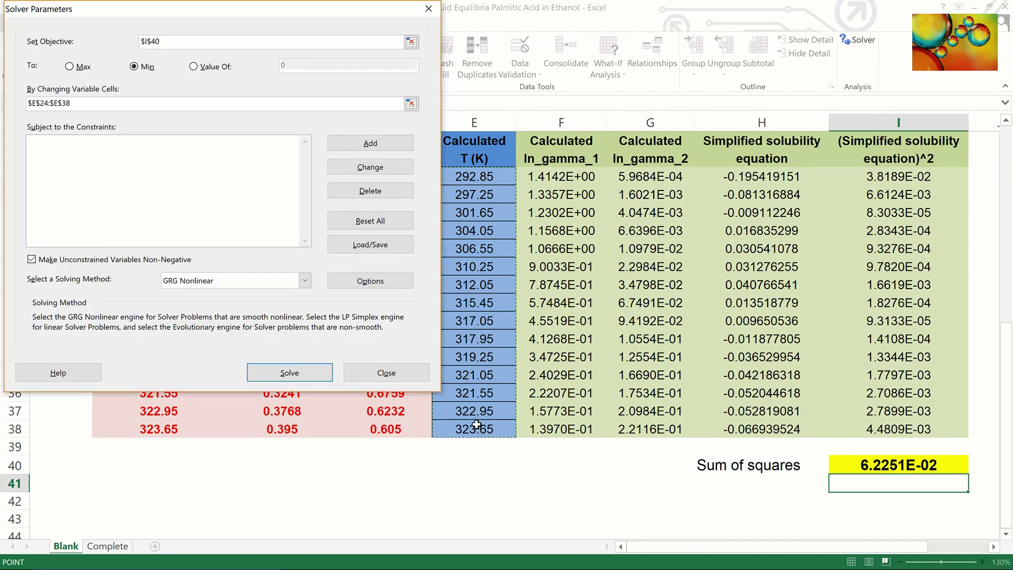
{"action": "left_click", "coordinate": [300, 372]}
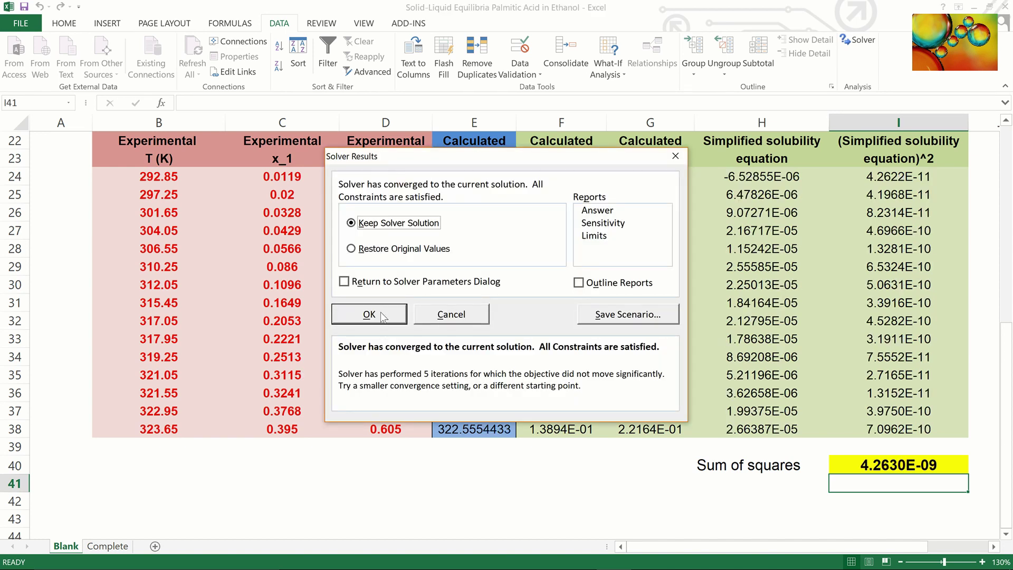
Step: Keep Solver's solution and scroll right to the x_palmitic acid versus T (K) chart
{"action": "left_click", "coordinate": [369, 315]}
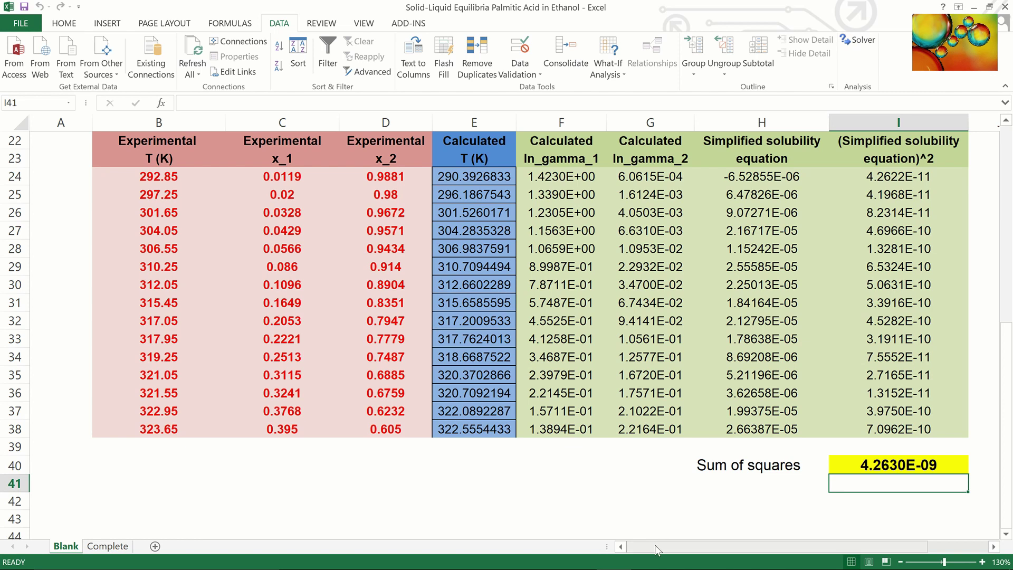
{"action": "left_click_drag", "start_coordinate": [656, 550], "coordinate": [656, 550]}
{"action": "left_click_drag", "start_coordinate": [672, 550], "coordinate": [895, 543]}
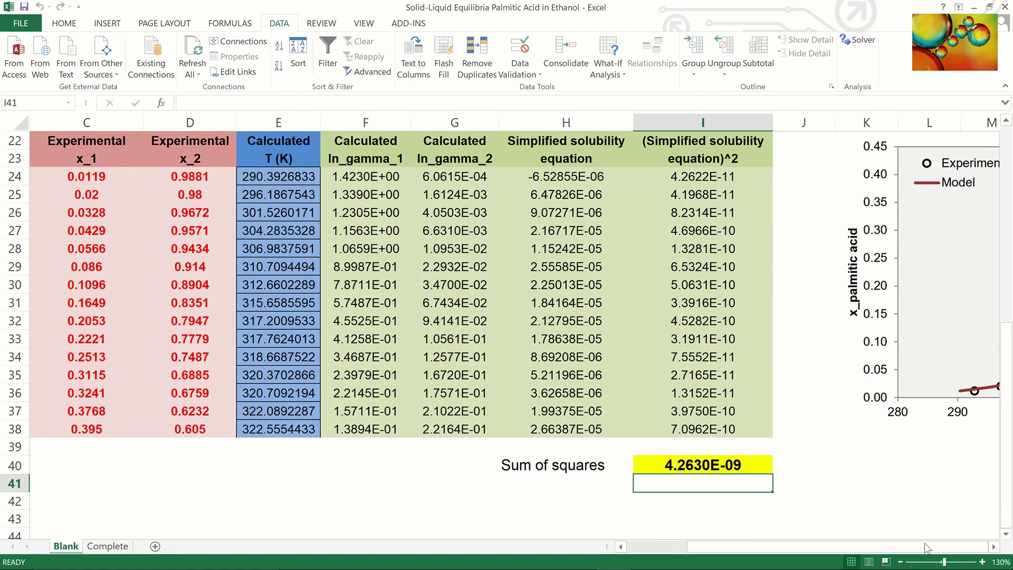
{"action": "left_click", "coordinate": [995, 547]}
{"action": "left_click", "coordinate": [995, 546]}
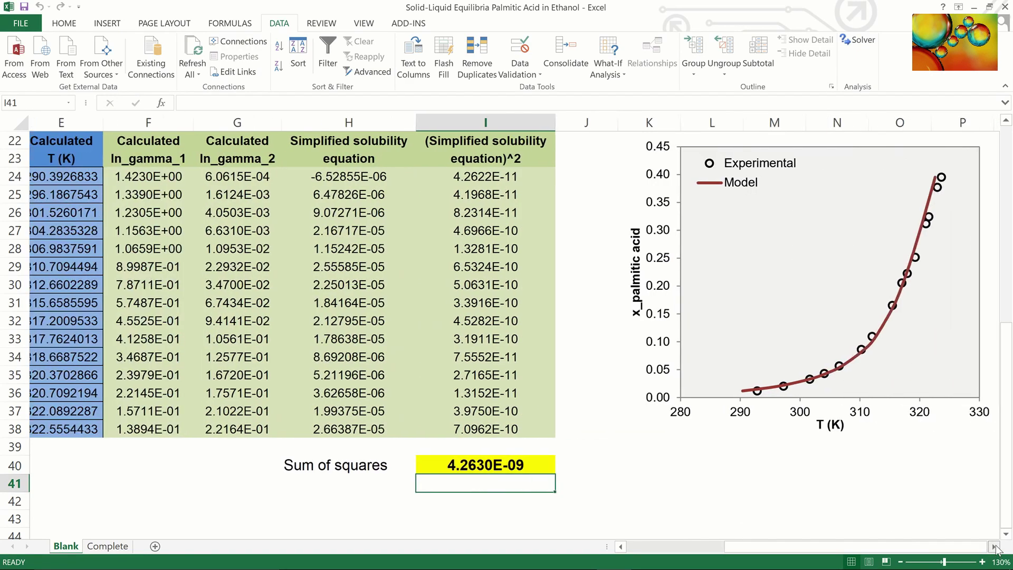
{"action": "left_click", "coordinate": [995, 547]}
{"action": "left_click", "coordinate": [995, 547]}
{"action": "left_click", "coordinate": [994, 547]}
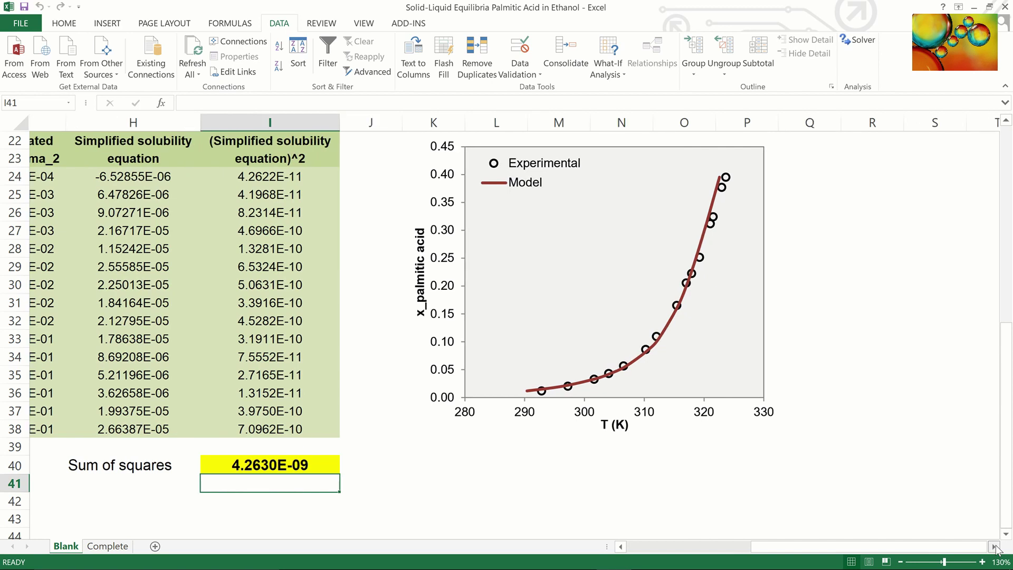